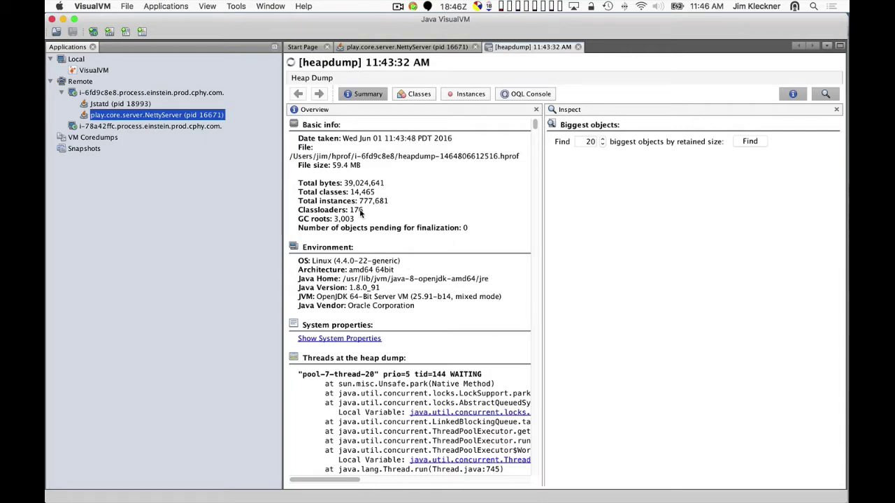
# Look through the heap dump's Classes, Instances and OQL Console views, ending on the class list.
pyautogui.click(418, 95)
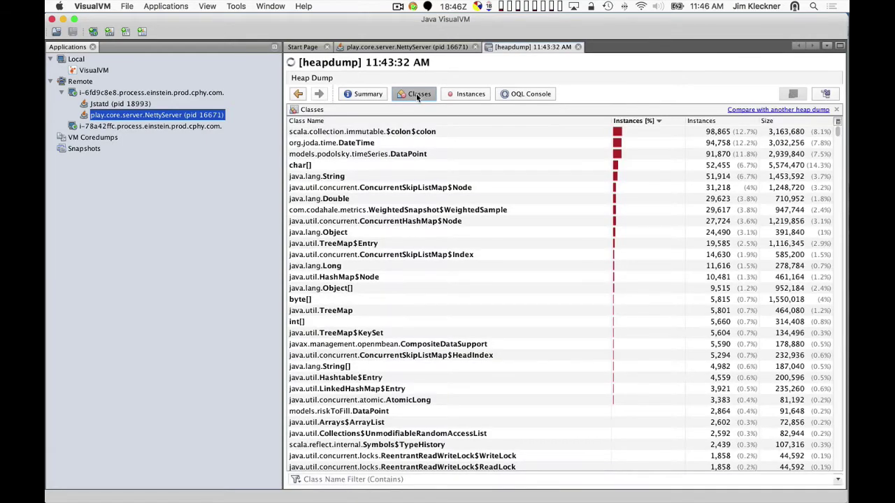
pyautogui.click(452, 94)
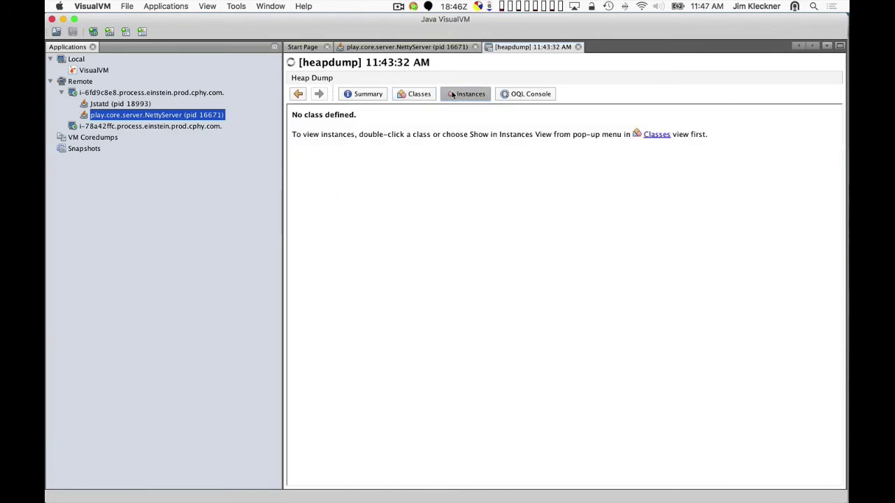
pyautogui.click(522, 96)
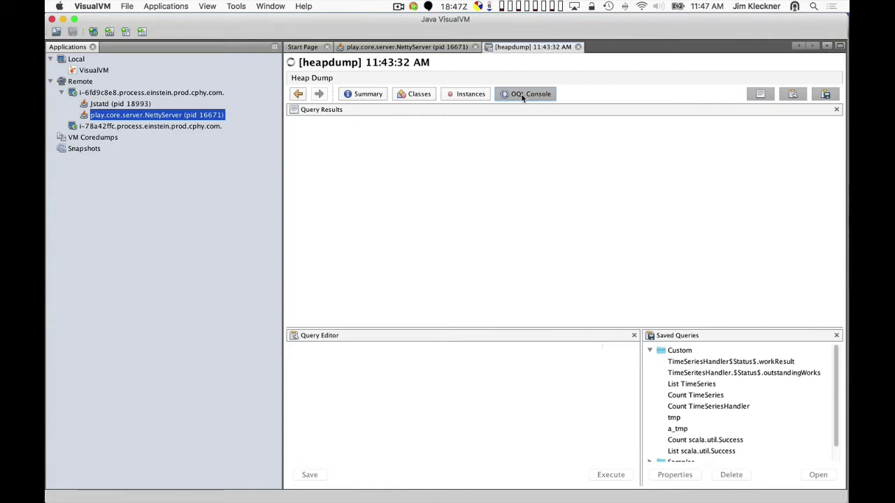
pyautogui.click(419, 95)
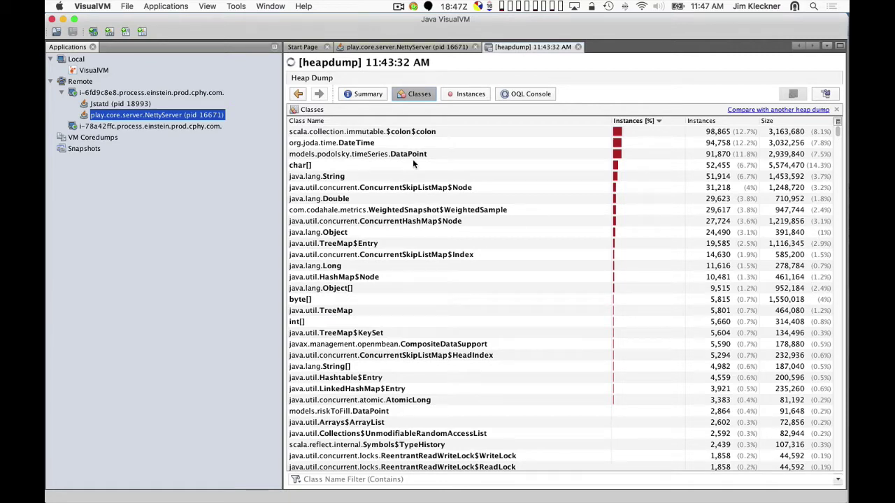
# Examine the classes with the most instances, comparing the Scala list cells, org.joda.time.DateTime, java.lang.Double and models.podolsky.timeSeries.DataPoint.
pyautogui.click(714, 133)
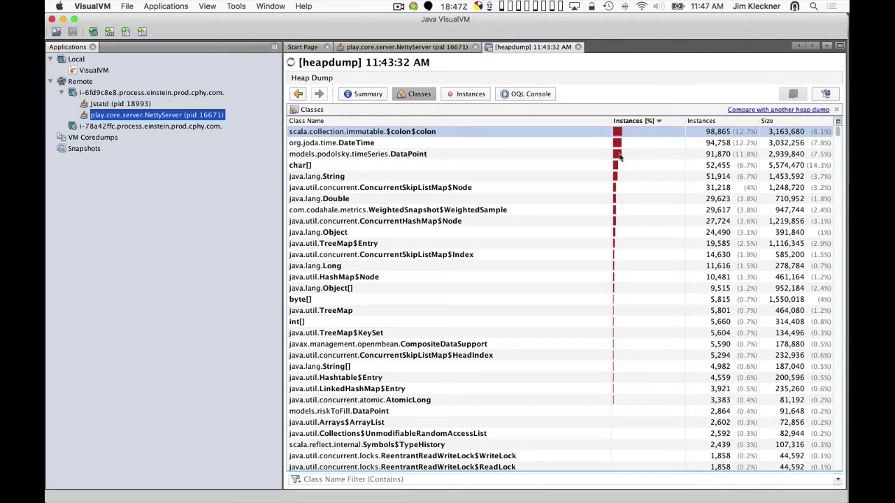
pyautogui.click(402, 157)
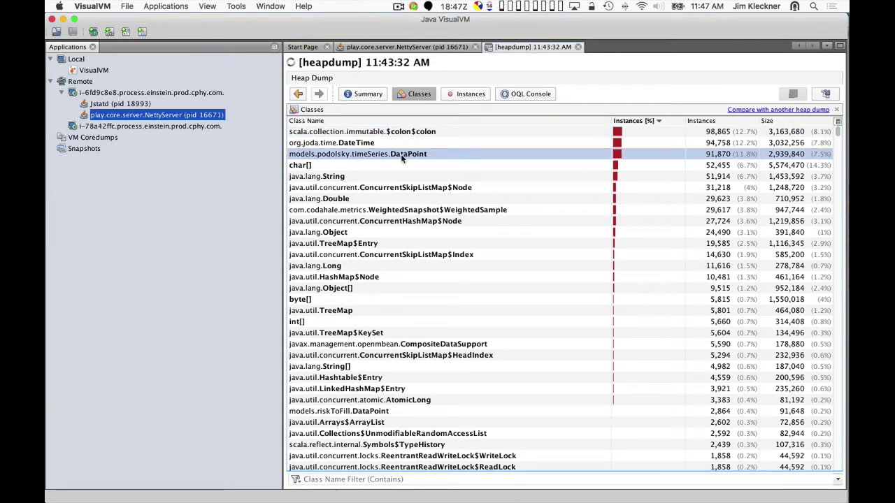
pyautogui.click(357, 144)
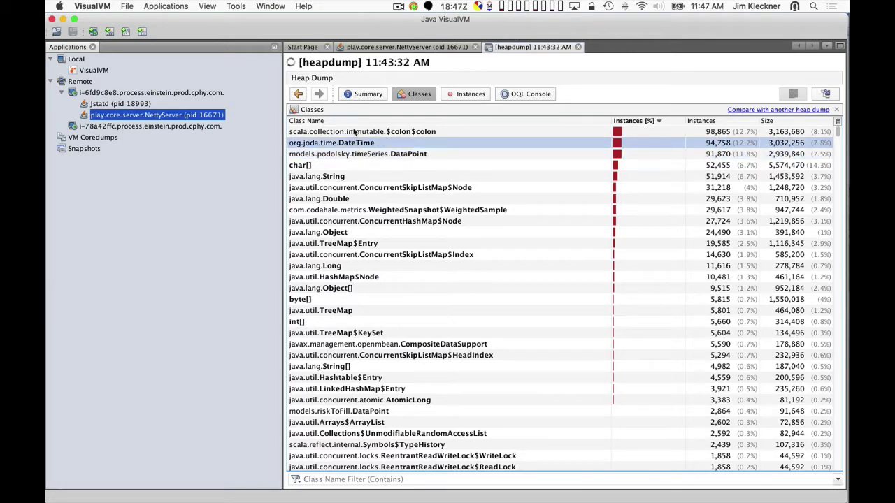
pyautogui.click(355, 132)
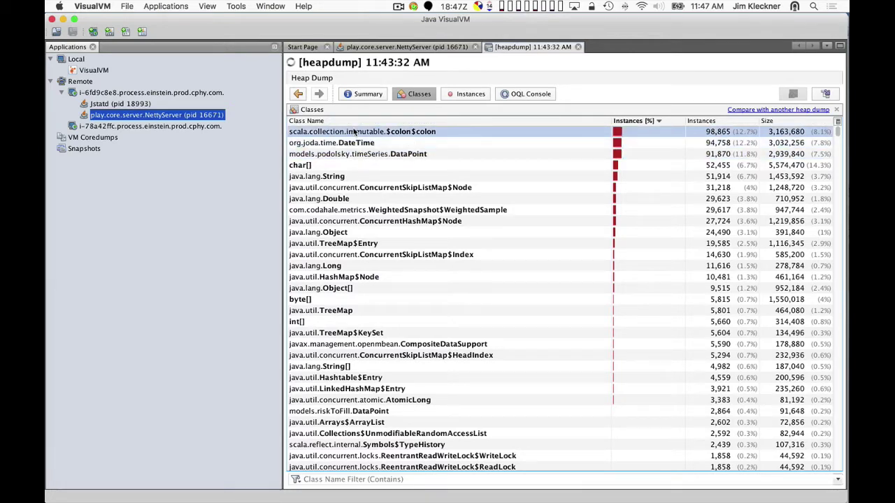
pyautogui.click(353, 154)
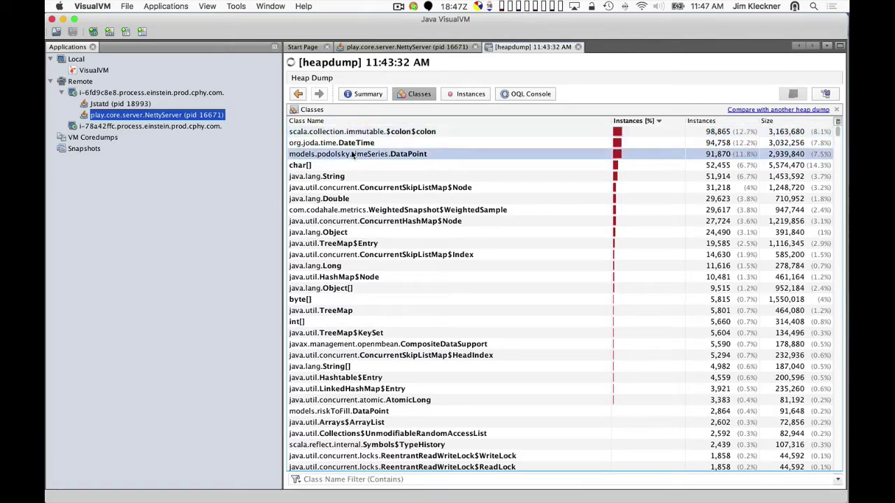
pyautogui.click(339, 199)
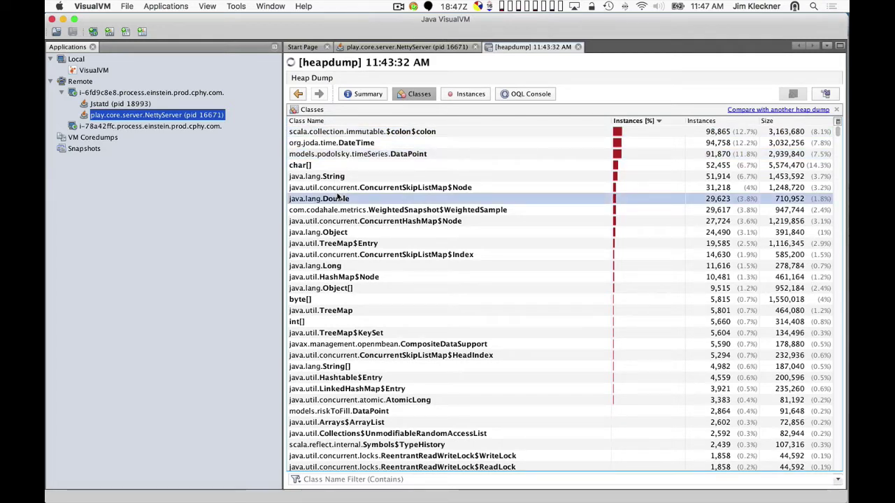
pyautogui.click(344, 155)
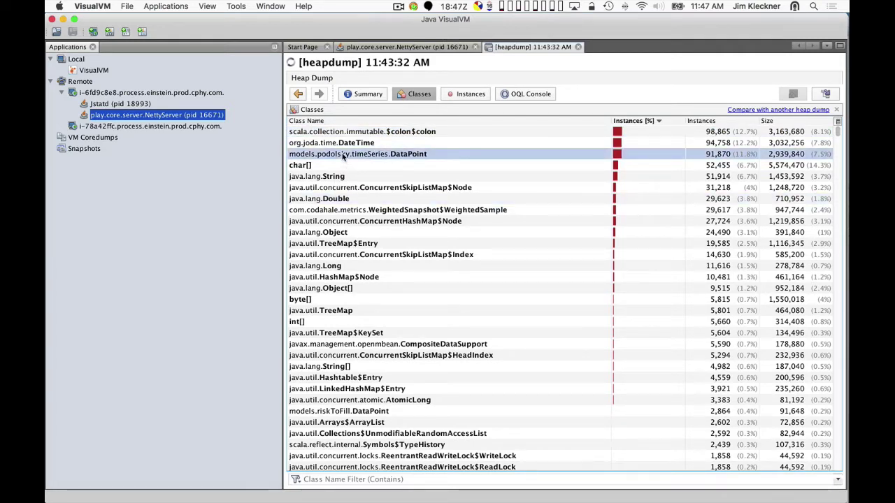
pyautogui.scroll(-20, 335, 346)
pyautogui.scroll(20, 335, 346)
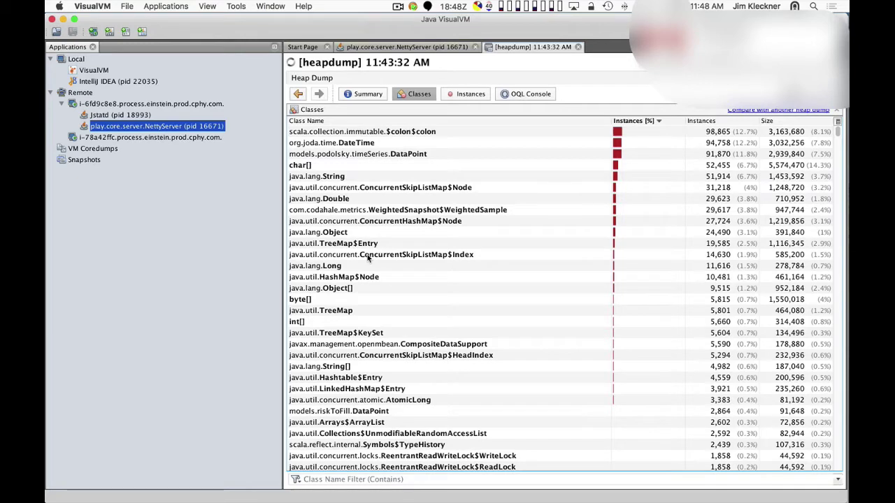
# Show the models.podolsky.timeSeries.DataPoint class in the Instances view.
pyautogui.click(344, 269)
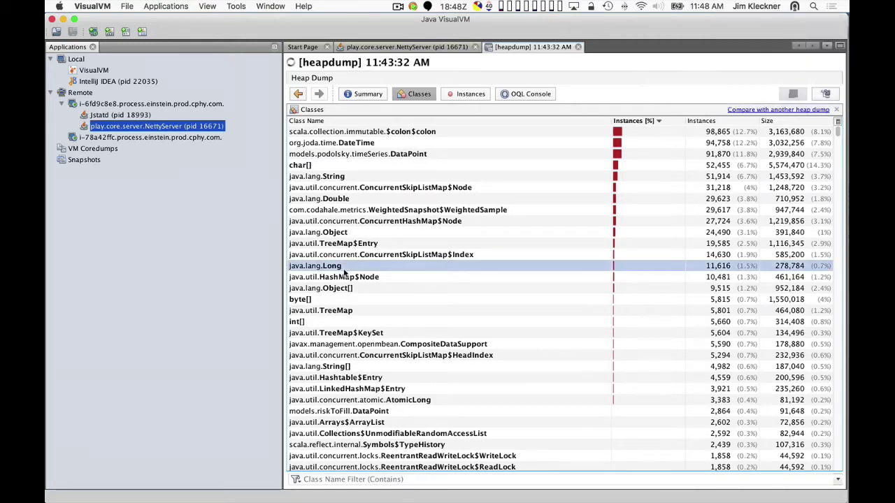
pyautogui.moveTo(344, 273); pyautogui.dragTo(354, 155)
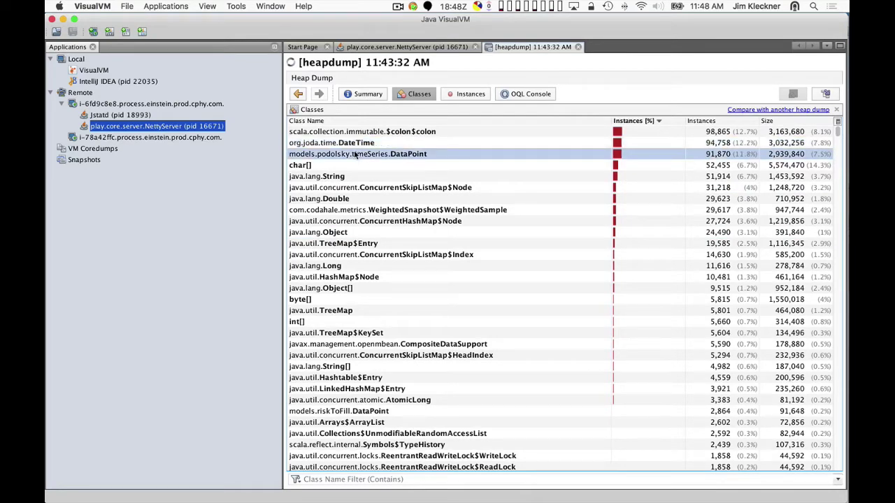
pyautogui.rightClick(355, 155)
pyautogui.click(368, 161)
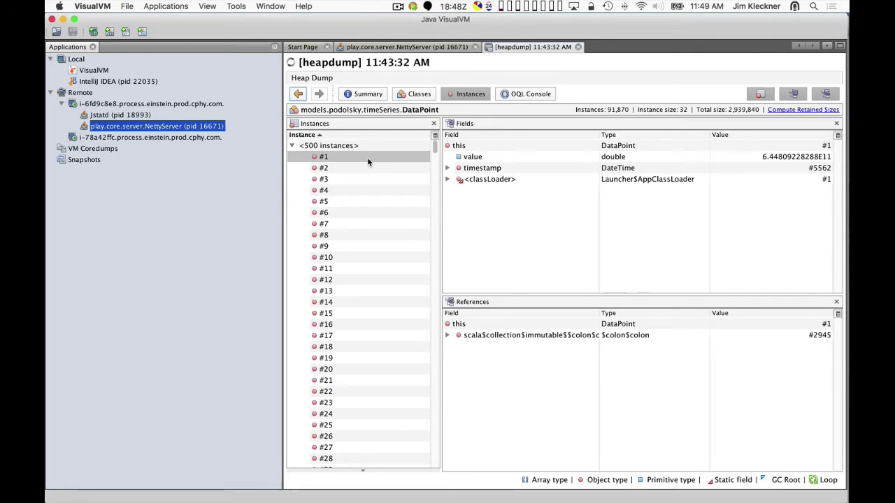
# Browse the first two 500-instance groups, then reopen the first group and select DataPoint instance #1.
pyautogui.click(293, 145)
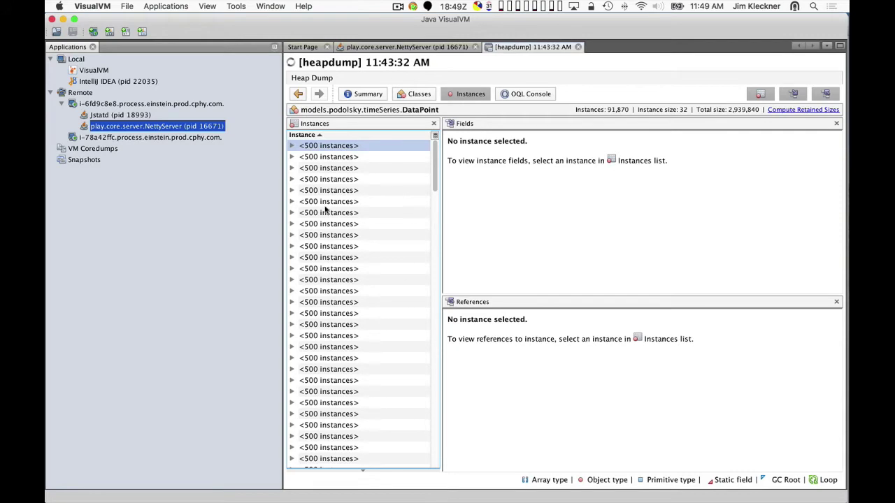
pyautogui.click(291, 146)
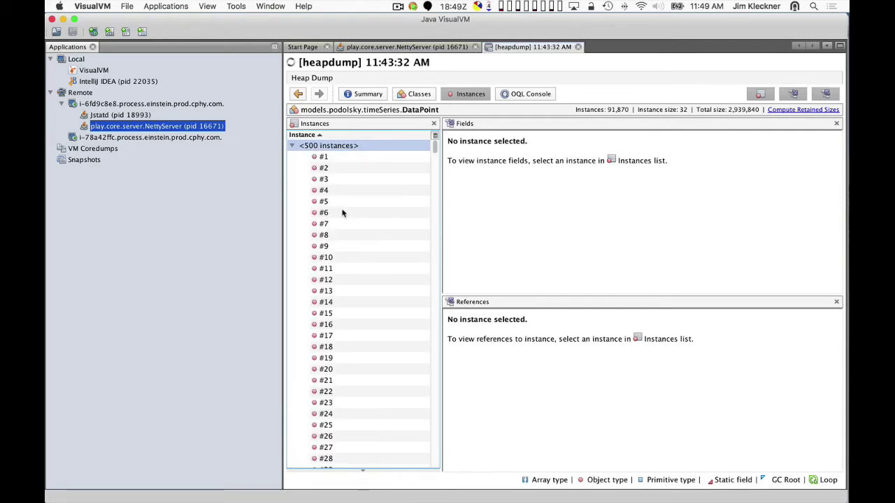
pyautogui.click(291, 145)
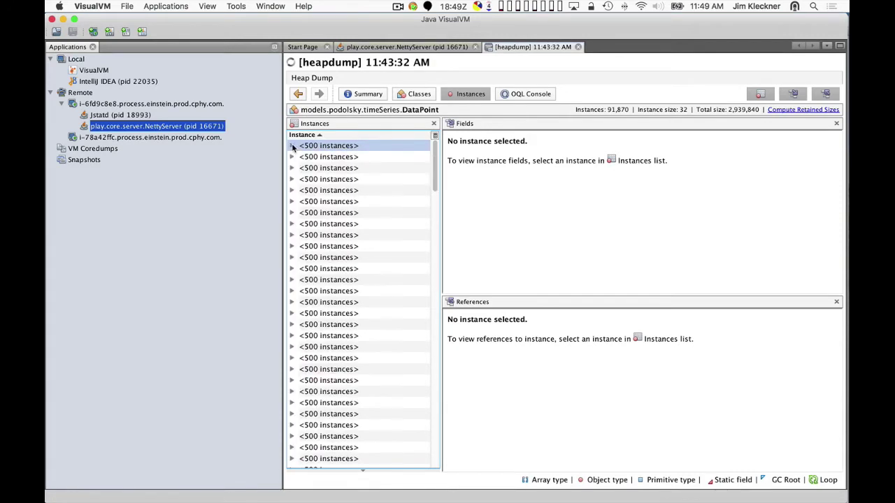
pyautogui.click(291, 157)
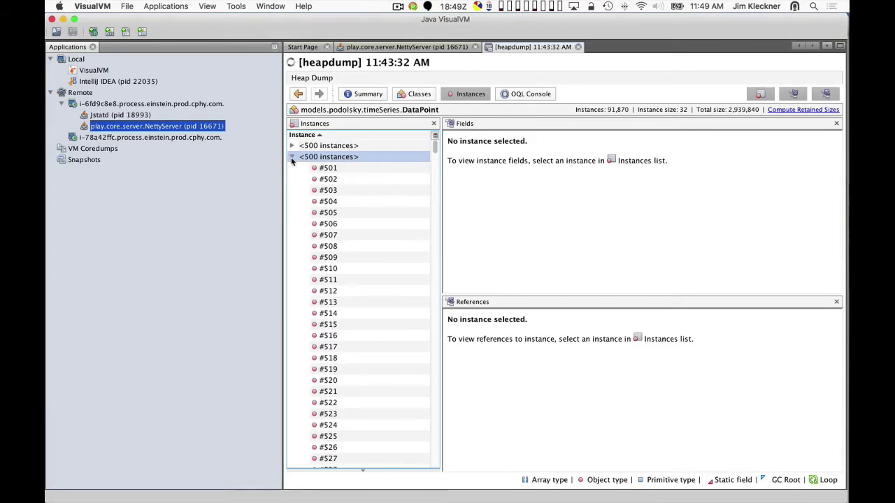
pyautogui.click(291, 158)
pyautogui.click(291, 146)
pyautogui.click(335, 156)
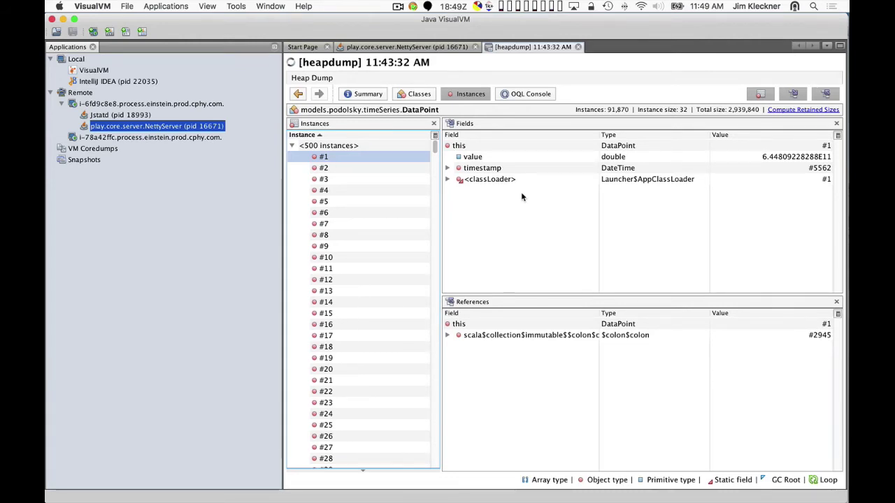
# Expand the timestamp field of DataPoint #1, open its DateTime instance, and return to the DataPoint.
pyautogui.click(448, 169)
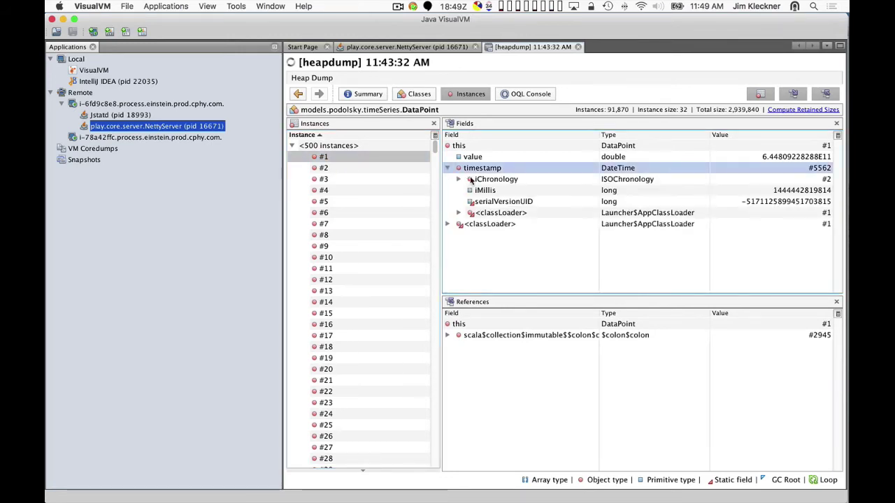
pyautogui.doubleClick(592, 168)
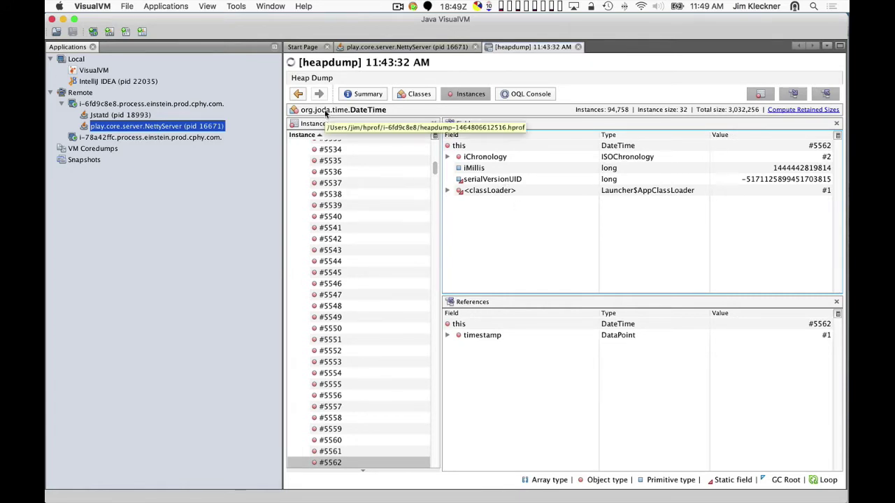
pyautogui.click(298, 94)
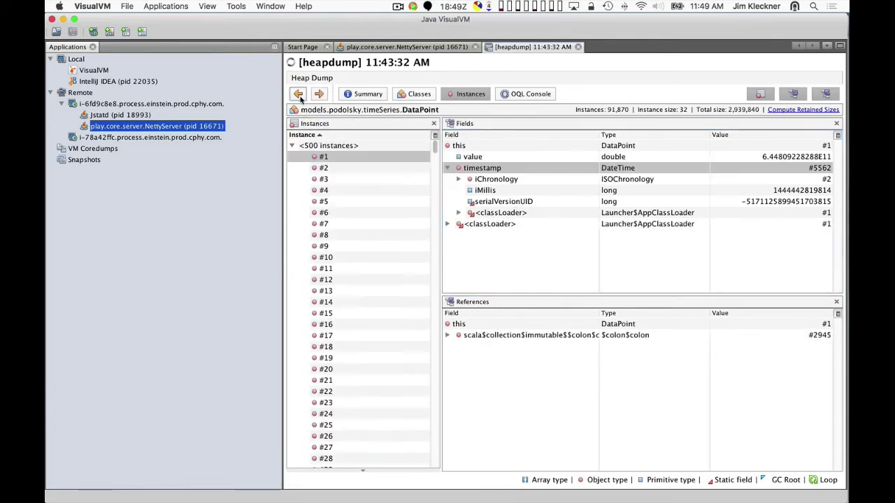
# Review the value and timestamp fields of DataPoint #1 and collapse the timestamp details.
pyautogui.click(468, 158)
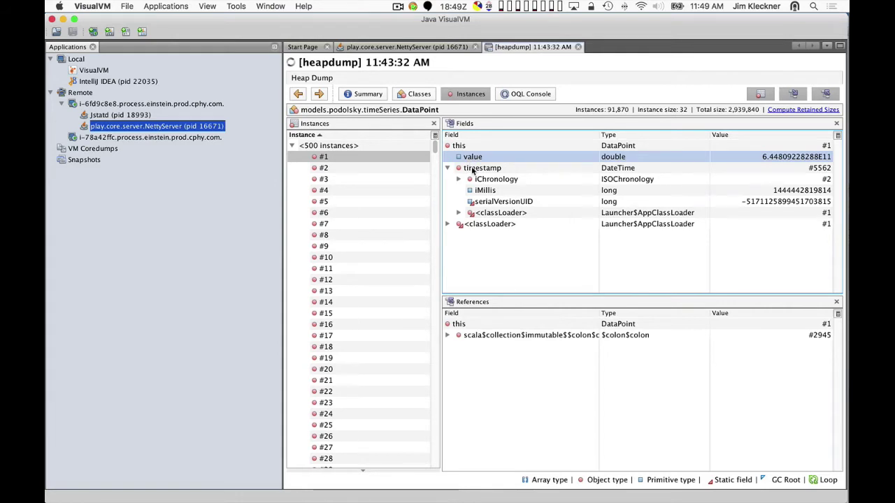
pyautogui.click(472, 166)
pyautogui.click(472, 160)
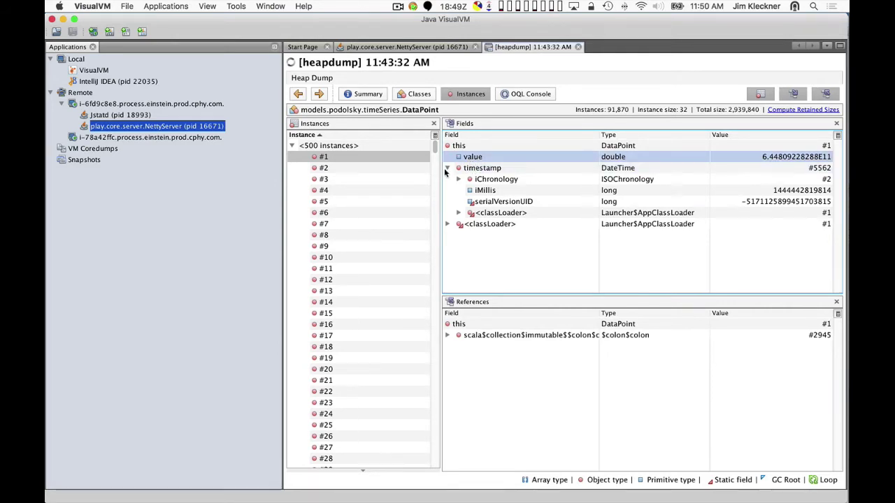
pyautogui.click(448, 169)
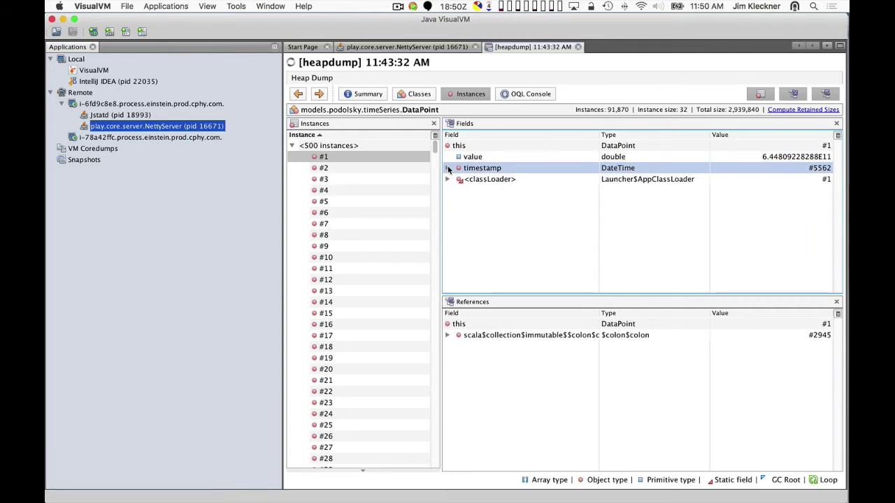
# Check which actions are available for DataPoint instance #1 without running any.
pyautogui.click(376, 160)
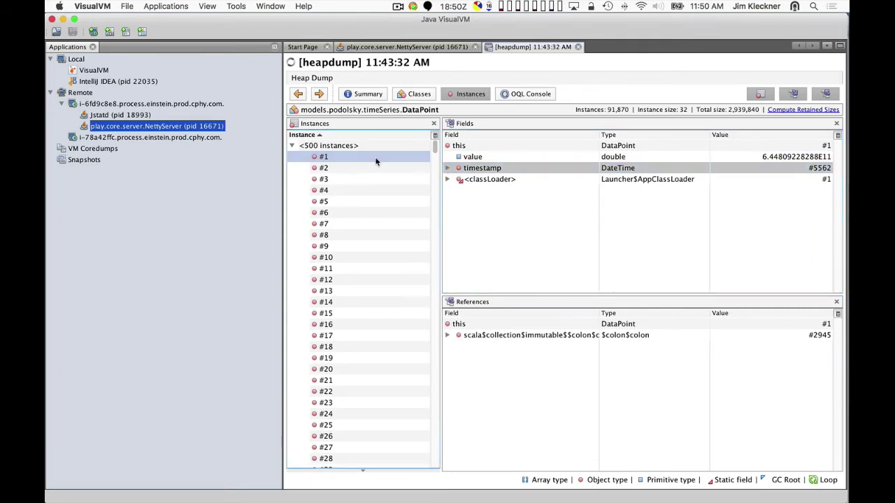
pyautogui.rightClick(361, 161)
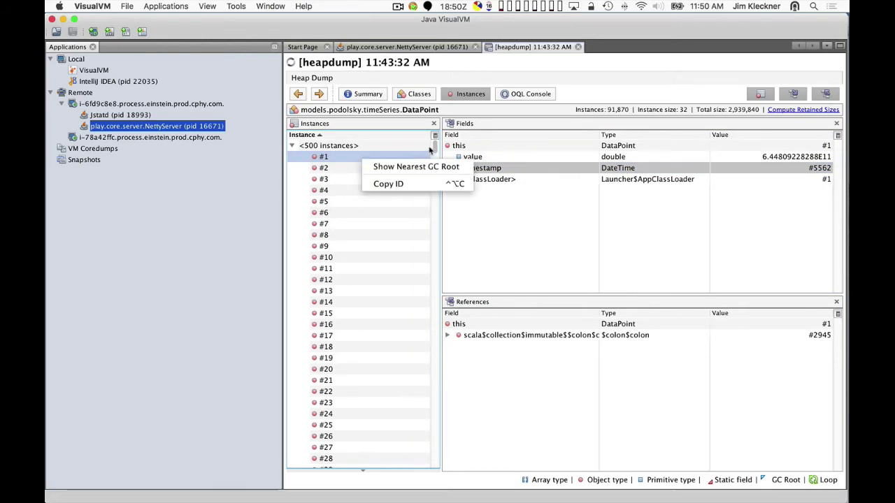
pyautogui.click(522, 155)
# Select the $colon$colon reference to DataPoint #1 and minimize the Applications list so the full field name fits.
pyautogui.click(468, 324)
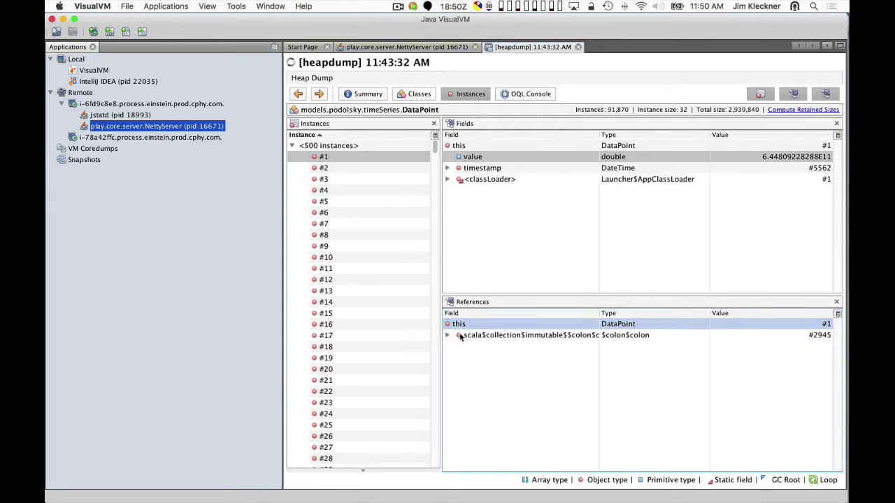
pyautogui.click(481, 337)
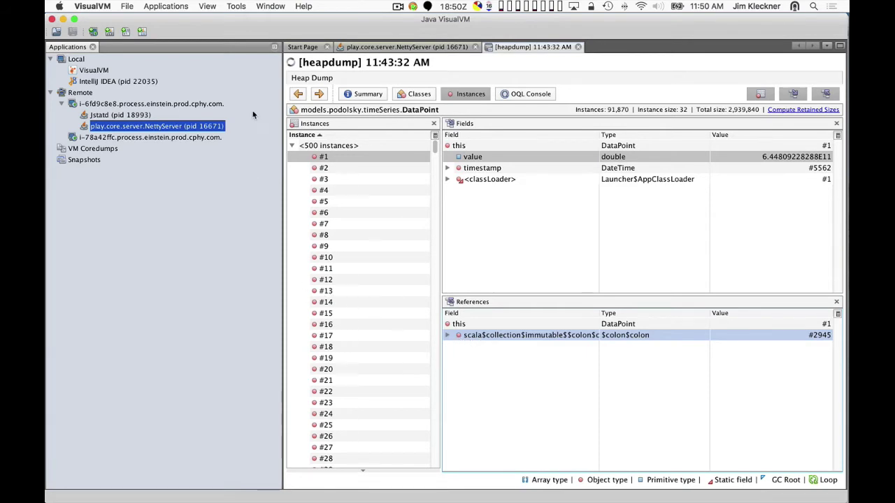
pyautogui.click(273, 47)
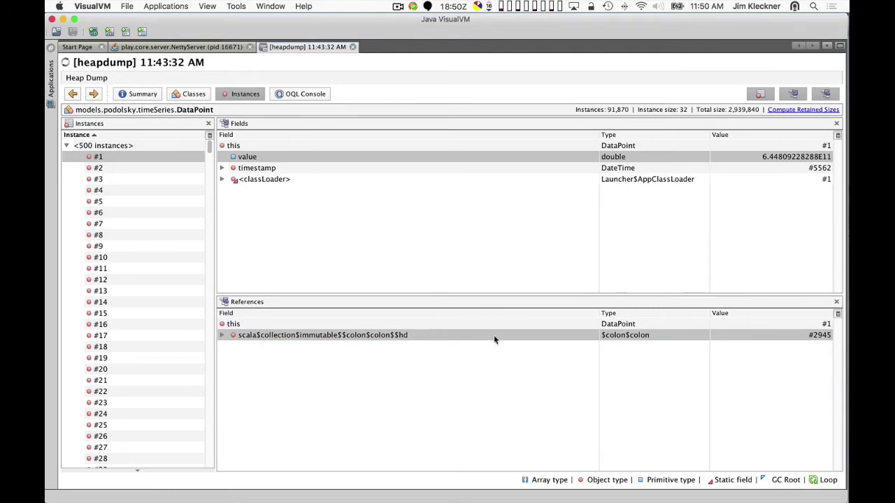
pyautogui.click(513, 337)
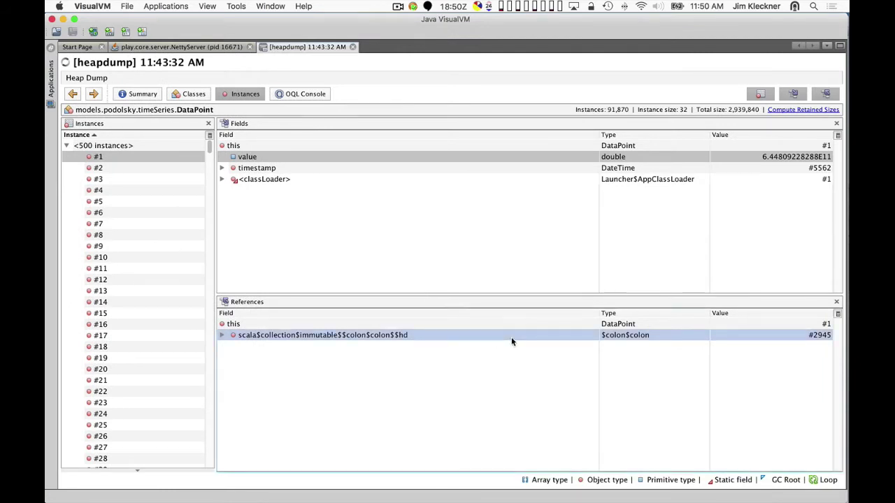
# Expand the $colon$colon reference and its first tl entry to trace the list cells holding DataPoint #1.
pyautogui.click(221, 334)
pyautogui.click(232, 347)
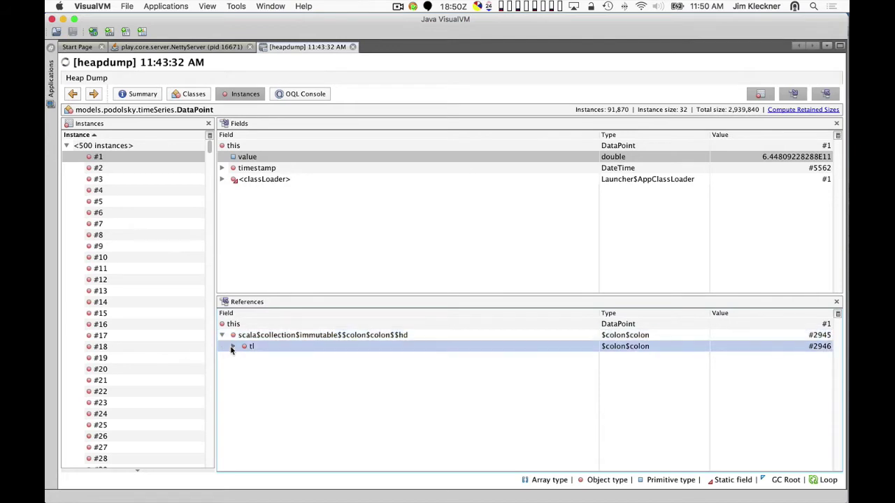
pyautogui.click(278, 338)
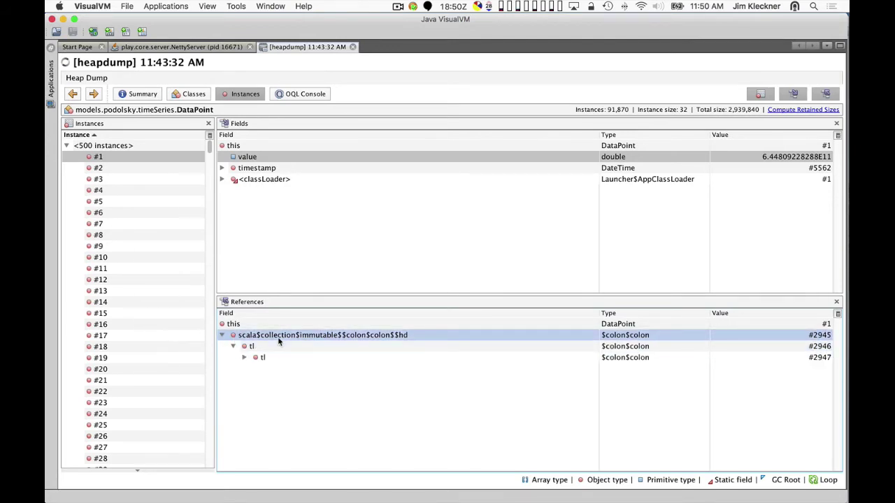
pyautogui.click(246, 348)
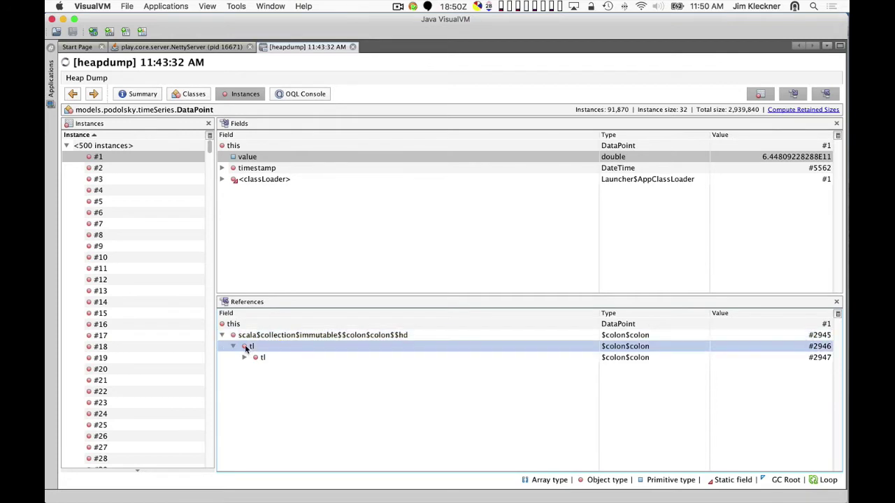
# Open $colon$colon instance #2946 from the references of DataPoint #1, check its fields, and expand its tl field.
pyautogui.doubleClick(245, 346)
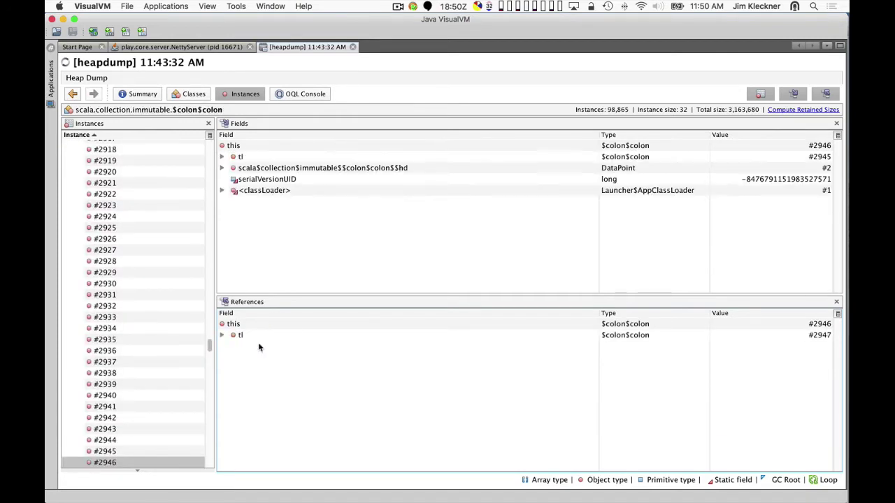
pyautogui.click(238, 159)
pyautogui.click(255, 168)
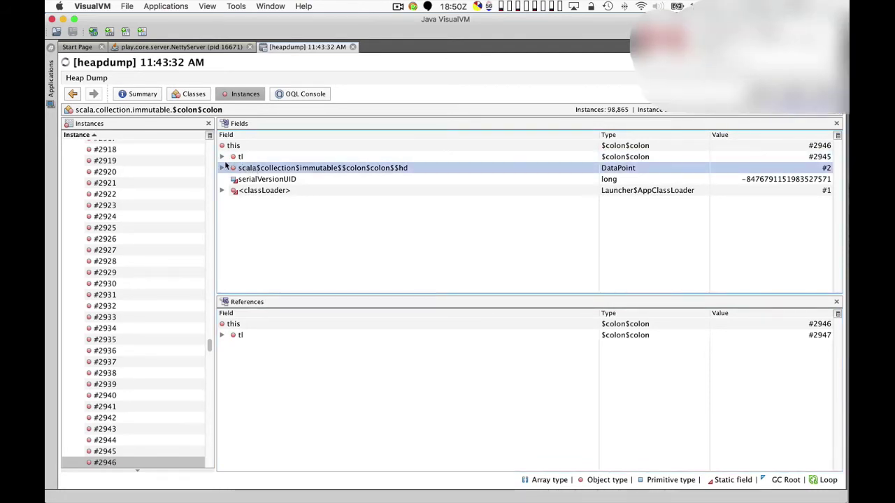
pyautogui.click(235, 159)
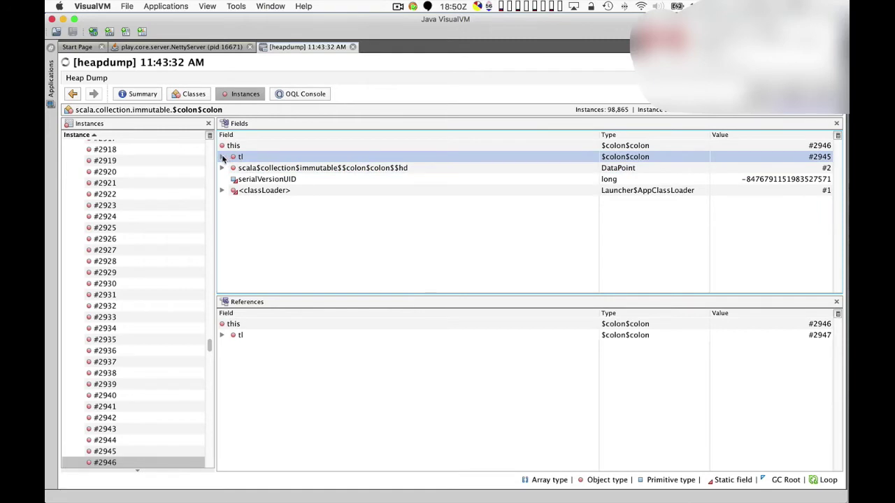
pyautogui.click(223, 157)
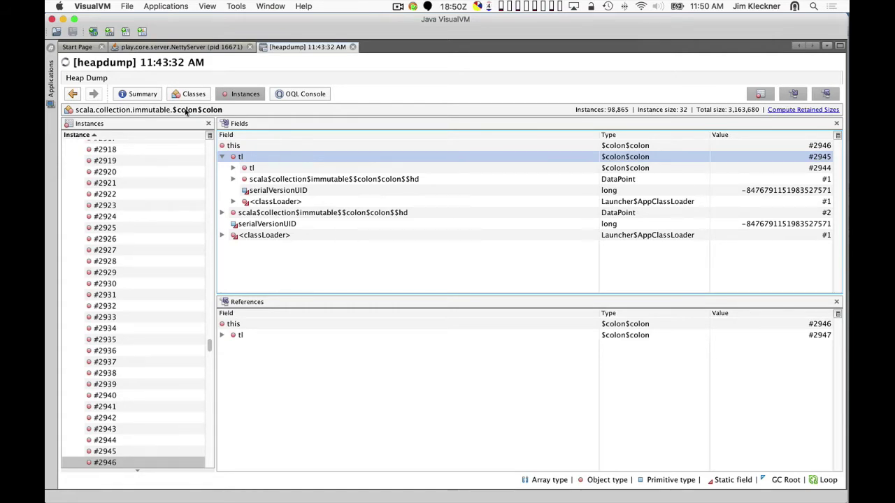
# Return to the class list and reopen the instances of models.podolsky.timeSeries.DataPoint.
pyautogui.click(73, 95)
pyautogui.click(75, 95)
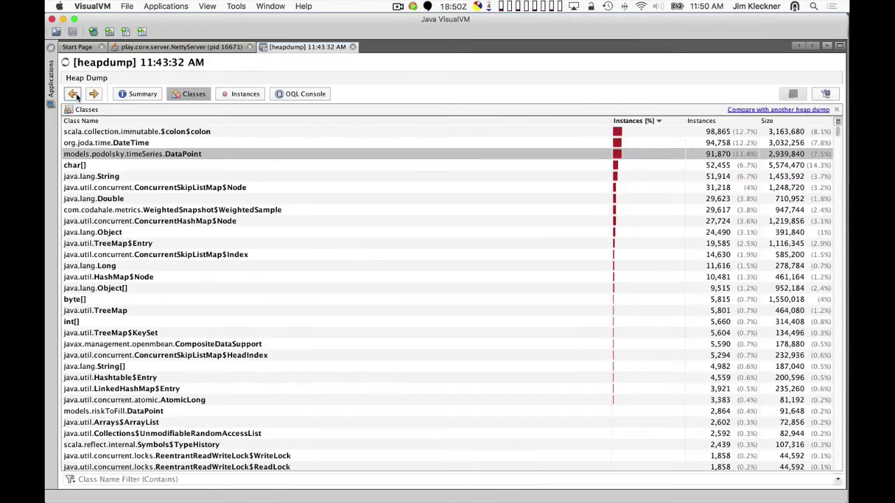
pyautogui.doubleClick(148, 157)
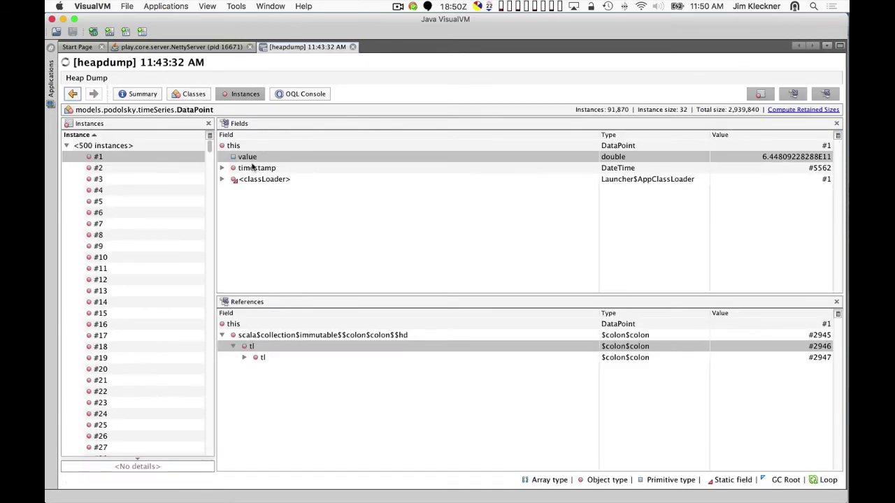
# Show the nearest GC root for DataPoint instance #1.
pyautogui.click(139, 159)
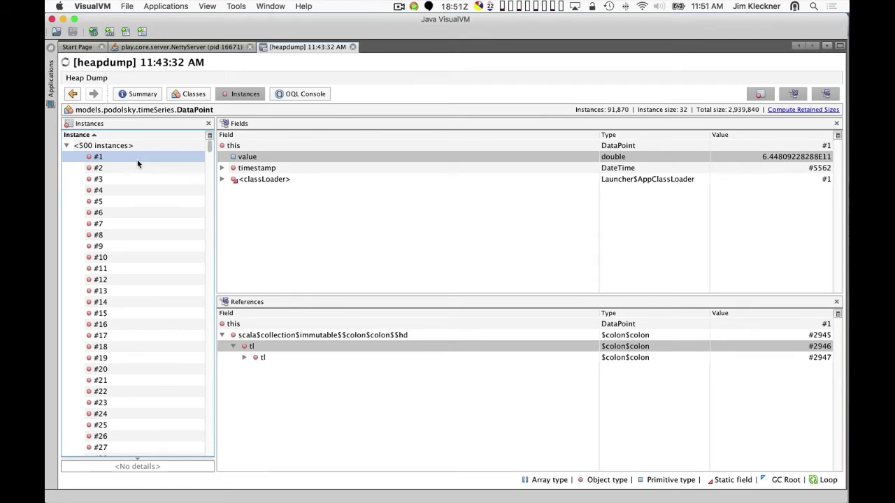
pyautogui.rightClick(137, 164)
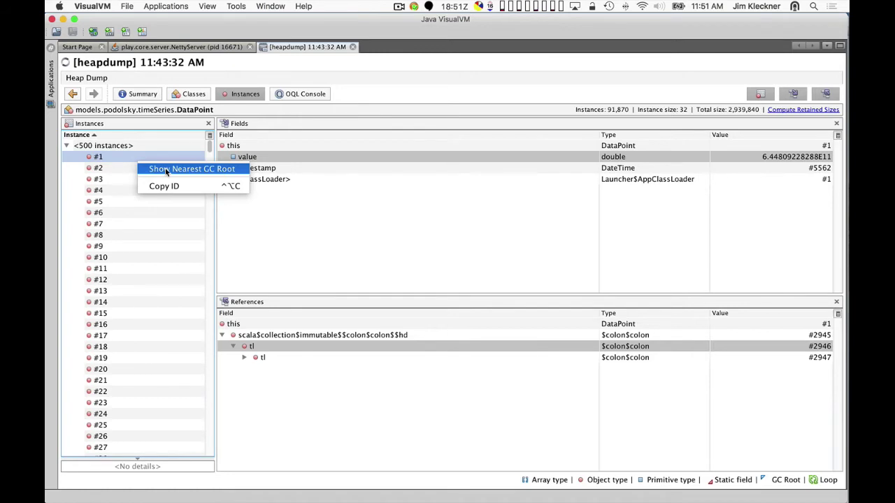
pyautogui.click(166, 169)
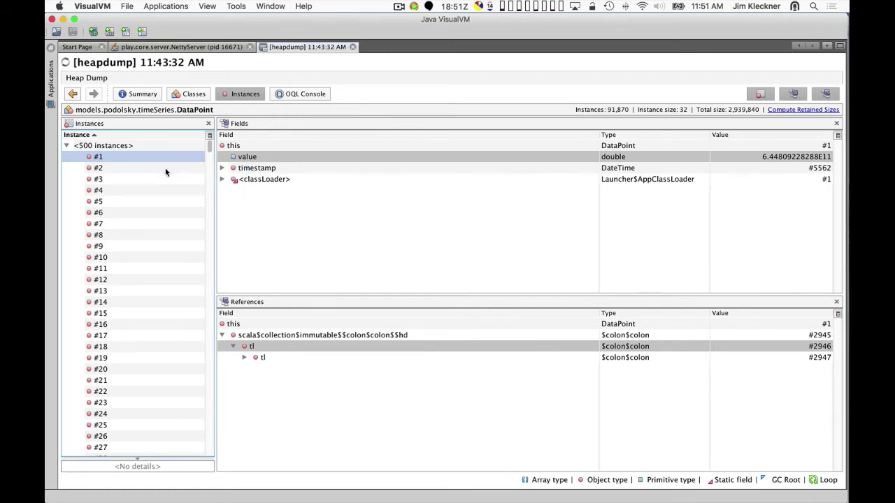
# Select DataPoint instance #3 and follow its long chain of nested tl references down from the $colon$colon head reference.
pyautogui.click(168, 179)
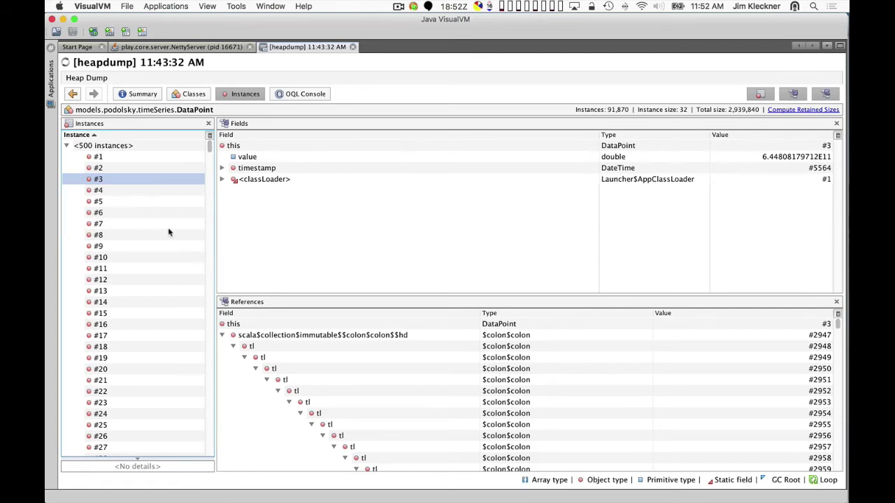
pyautogui.click(236, 325)
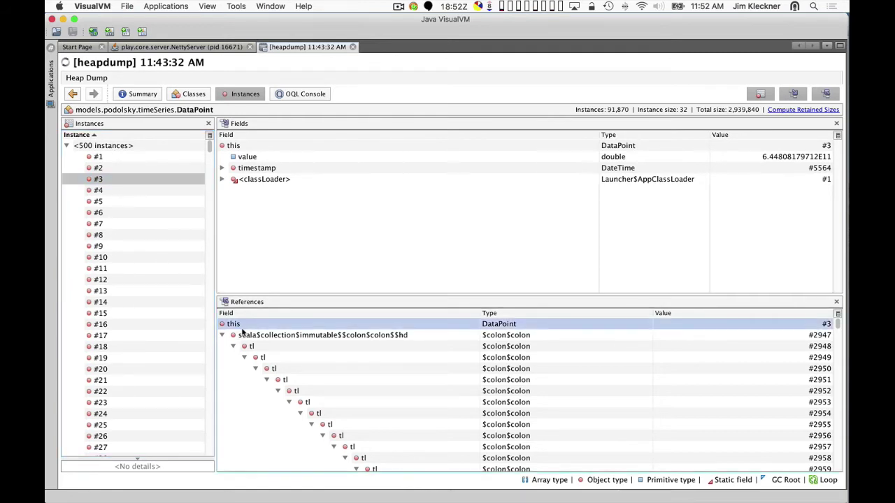
pyautogui.click(242, 337)
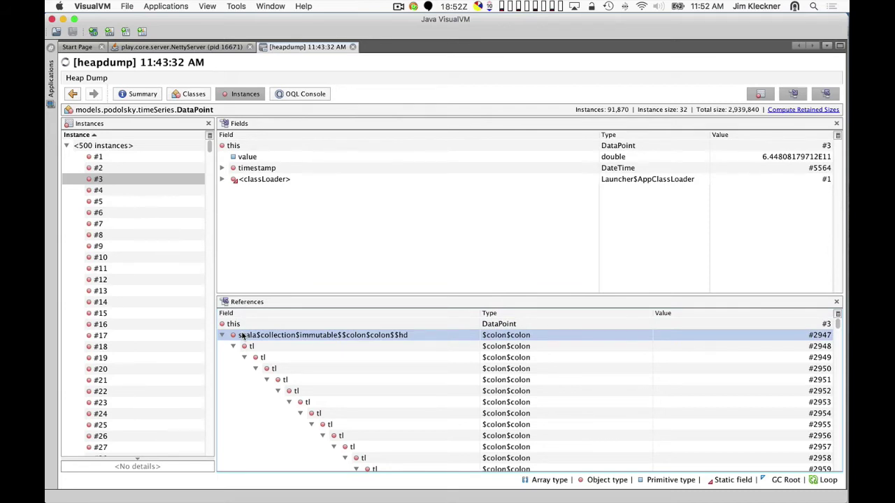
pyautogui.press('Down')
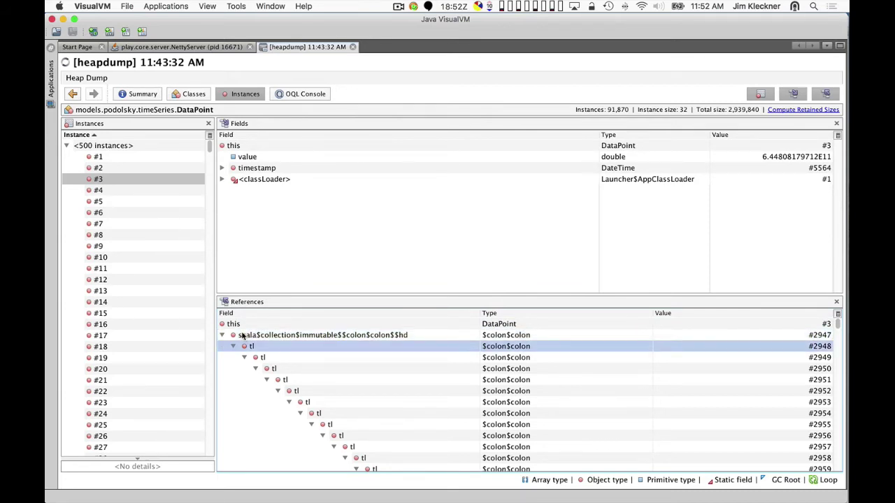
pyautogui.press('Down')
pyautogui.press('Down')
pyautogui.press('Down')
pyautogui.press('Down')
pyautogui.press('Down')
pyautogui.press('Down')
pyautogui.press('Down')
pyautogui.press('Down')
pyautogui.press('Down')
pyautogui.press('Down')
pyautogui.press('Down')
pyautogui.press('Down')
pyautogui.press('Down')
pyautogui.press('Down')
pyautogui.press('Down')
pyautogui.press('Down')
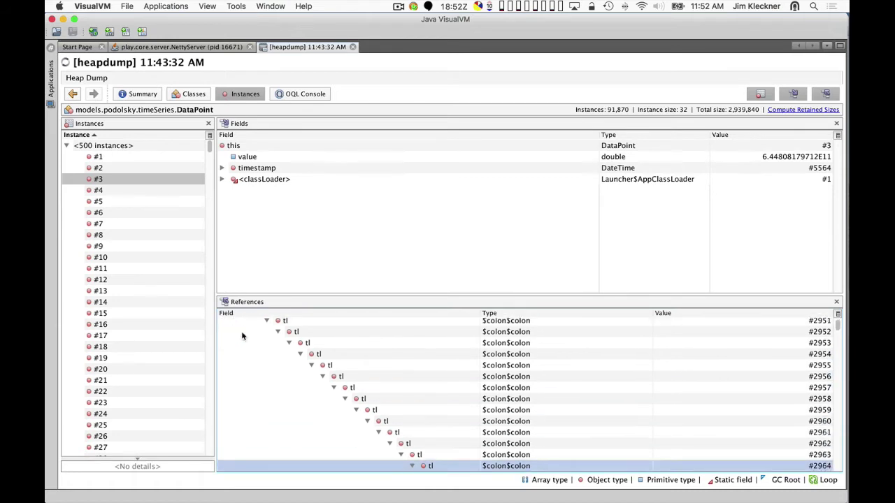
pyautogui.press('Down')
pyautogui.press('Down')
pyautogui.press('Down')
pyautogui.press('Down')
pyautogui.press('Down')
pyautogui.press('Down')
pyautogui.press('Down')
pyautogui.press('Down')
pyautogui.press('Down')
pyautogui.press('Down')
pyautogui.press('Down')
pyautogui.press('Down')
pyautogui.press('Down')
pyautogui.press('Down')
pyautogui.press('Down')
pyautogui.press('Down')
pyautogui.press('Down')
pyautogui.press('Down')
pyautogui.press('Down')
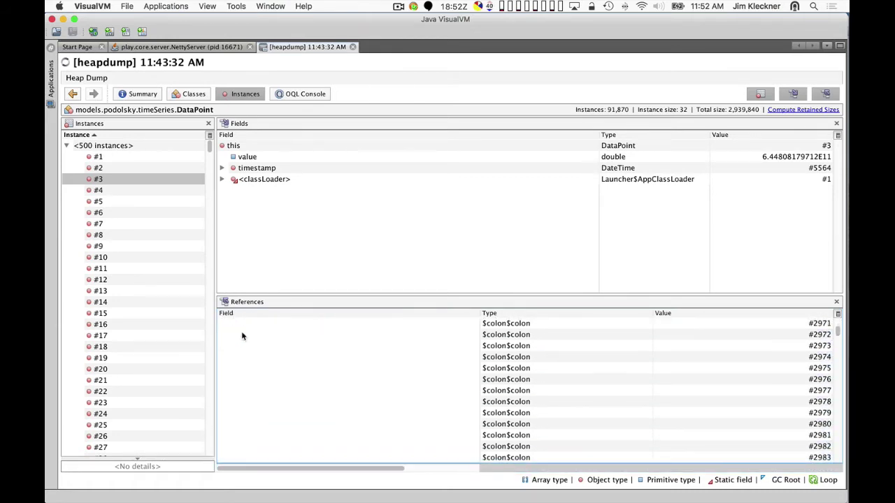
pyautogui.press('Down')
pyautogui.press('Down')
pyautogui.press('Down')
pyautogui.press('Down')
pyautogui.press('Down')
pyautogui.press('Down')
pyautogui.press('Down')
pyautogui.press('Down')
pyautogui.press('Down')
pyautogui.press('Down')
pyautogui.press('Down')
pyautogui.press('Down')
pyautogui.press('Down')
pyautogui.press('Down')
pyautogui.press('Down')
pyautogui.press('Down')
pyautogui.press('Down')
pyautogui.press('Down')
pyautogui.press('Down')
pyautogui.press('Down')
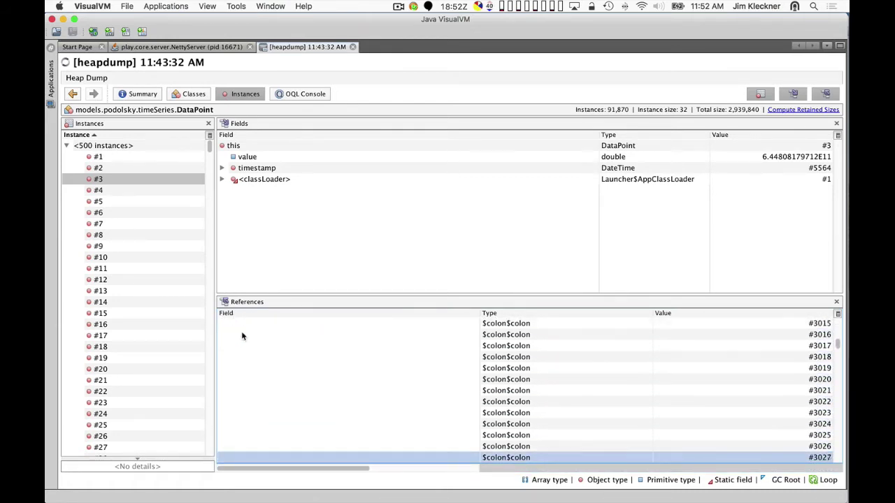
pyautogui.press('Down')
pyautogui.press('Down')
pyautogui.press('Down')
pyautogui.press('Down')
pyautogui.press('Down')
pyautogui.press('Down')
pyautogui.press('Down')
pyautogui.press('Down')
pyautogui.press('Down')
pyautogui.press('Down')
pyautogui.press('Down')
pyautogui.press('Down')
pyautogui.press('Down')
pyautogui.press('Down')
pyautogui.press('Down')
pyautogui.press('Down')
pyautogui.press('Down')
pyautogui.press('Down')
pyautogui.press('Down')
pyautogui.press('Down')
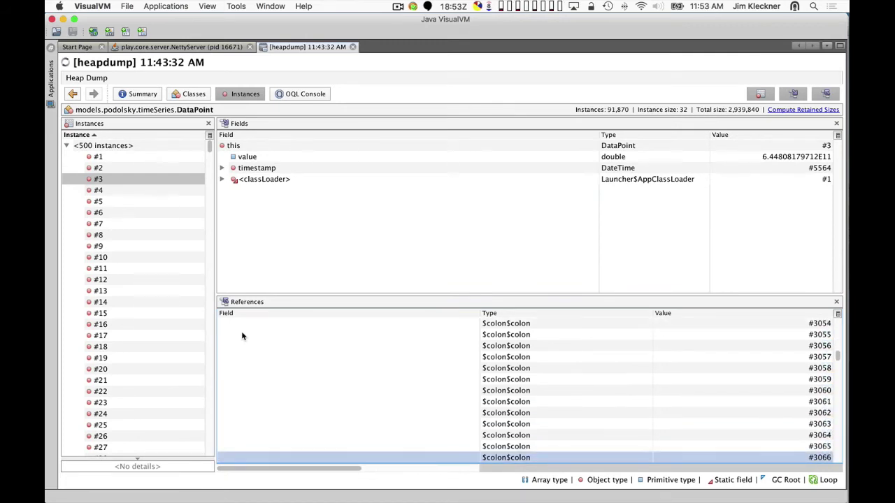
pyautogui.press('Down')
pyautogui.press('Down')
pyautogui.press('Down')
pyautogui.press('Down')
pyautogui.press('Down')
pyautogui.press('Down')
pyautogui.press('Down')
pyautogui.press('Down')
pyautogui.press('Down')
pyautogui.press('Down')
pyautogui.press('Down')
pyautogui.press('Down')
pyautogui.press('Down')
pyautogui.press('Down')
pyautogui.press('Down')
pyautogui.press('Down')
pyautogui.press('Down')
pyautogui.press('Down')
pyautogui.press('Down')
pyautogui.press('Down')
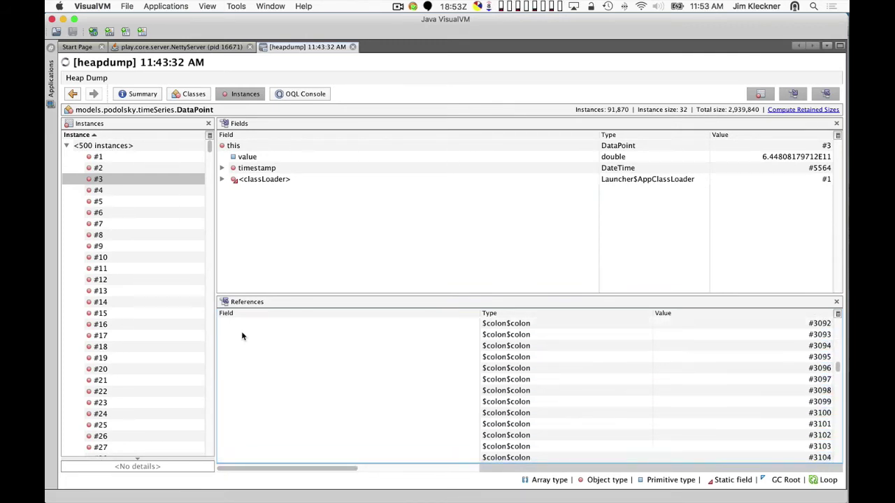
pyautogui.press('Down')
pyautogui.press('Down')
pyautogui.press('Down')
pyautogui.press('Down')
pyautogui.press('Down')
pyautogui.press('Down')
pyautogui.press('Down')
pyautogui.press('Down')
pyautogui.press('Down')
pyautogui.press('Down')
pyautogui.press('Down')
pyautogui.press('Down')
pyautogui.press('Down')
pyautogui.press('Down')
pyautogui.press('Down')
pyautogui.press('Down')
pyautogui.press('Down')
pyautogui.press('Down')
pyautogui.press('Down')
pyautogui.press('Down')
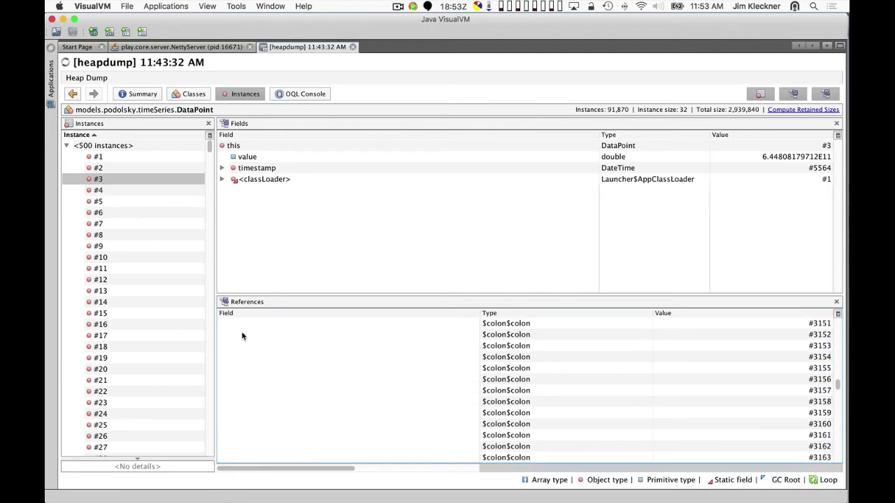
pyautogui.press('Down')
pyautogui.press('Down')
pyautogui.press('Down')
pyautogui.press('Down')
pyautogui.press('Down')
pyautogui.press('Down')
pyautogui.press('Down')
pyautogui.press('Down')
pyautogui.press('Down')
pyautogui.press('Down')
pyautogui.press('Down')
pyautogui.press('Down')
pyautogui.press('Down')
pyautogui.press('Down')
pyautogui.press('Down')
pyautogui.press('Down')
pyautogui.press('Down')
pyautogui.press('Down')
pyautogui.press('Down')
pyautogui.press('Down')
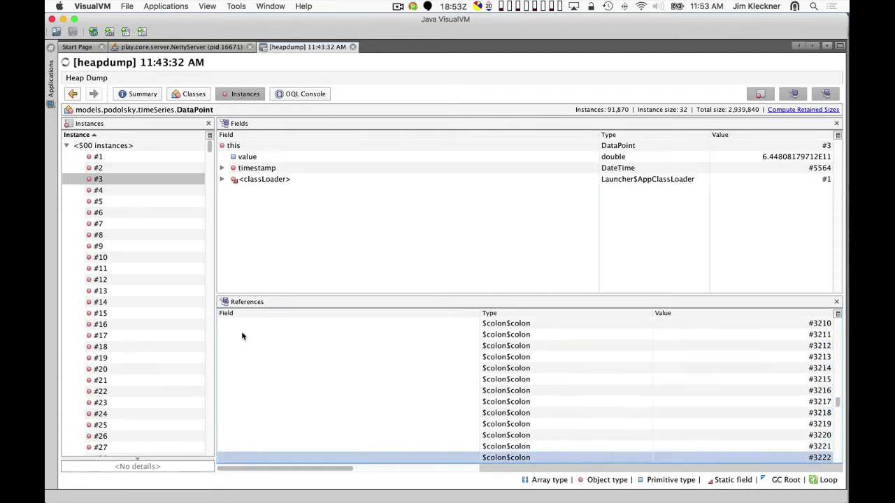
# Continue down the reference chain of DataPoint #3 through the remaining $colon$colon entries to the AbstractNodeQueue$Node reference at its end.
pyautogui.press('Down')
pyautogui.press('Down')
pyautogui.press('Down')
pyautogui.press('Down')
pyautogui.press('Down')
pyautogui.press('Down')
pyautogui.press('Down')
pyautogui.press('Down')
pyautogui.press('Down')
pyautogui.press('Down')
pyautogui.press('Down')
pyautogui.press('Down')
pyautogui.press('Down')
pyautogui.press('Down')
pyautogui.press('Down')
pyautogui.press('Down')
pyautogui.press('Down')
pyautogui.press('Down')
pyautogui.press('Down')
pyautogui.press('Down')
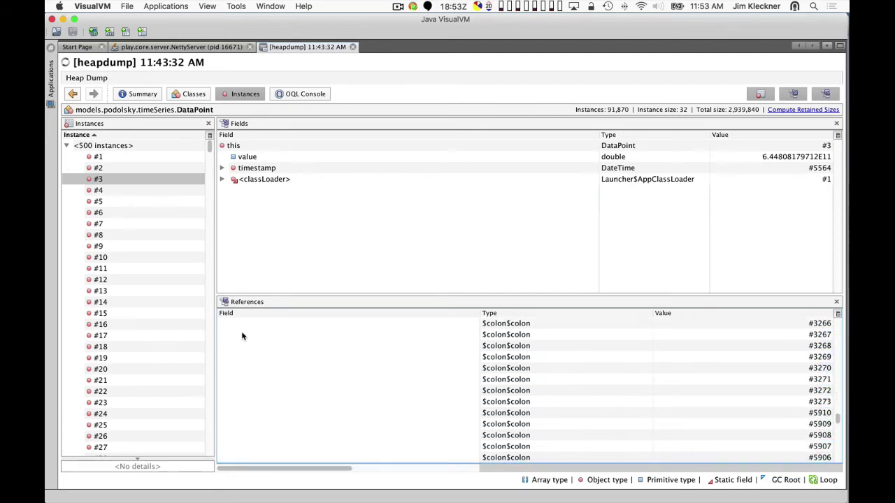
pyautogui.press('Down')
pyautogui.press('Down')
pyautogui.press('Down')
pyautogui.press('Down')
pyautogui.press('Down')
pyautogui.press('Down')
pyautogui.press('Down')
pyautogui.press('Down')
pyautogui.press('Down')
pyautogui.press('Down')
pyautogui.press('Down')
pyautogui.press('Down')
pyautogui.press('Down')
pyautogui.press('Down')
pyautogui.press('Down')
pyautogui.press('Down')
pyautogui.press('Down')
pyautogui.press('Down')
pyautogui.press('Down')
pyautogui.press('Down')
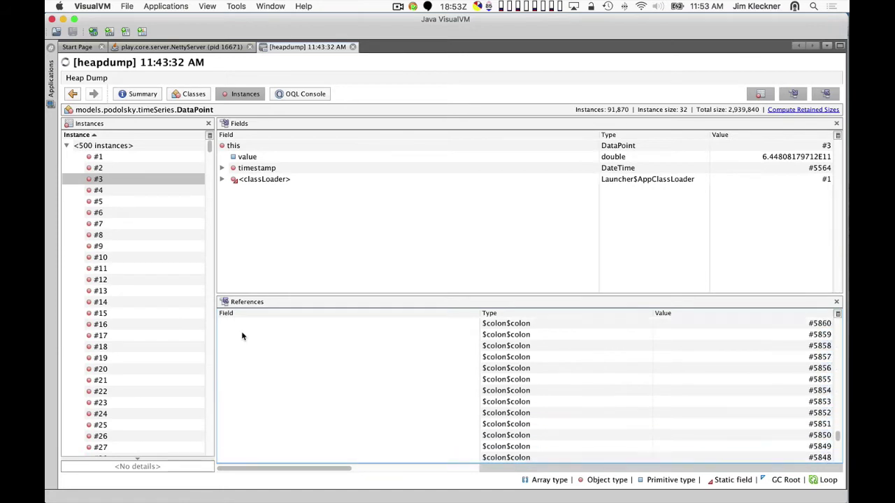
pyautogui.press('Down')
pyautogui.press('Down')
pyautogui.press('Down')
pyautogui.press('Down')
pyautogui.press('Down')
pyautogui.press('Down')
pyautogui.press('Down')
pyautogui.press('Down')
pyautogui.press('Down')
pyautogui.press('Down')
pyautogui.press('Down')
pyautogui.press('Down')
pyautogui.press('Down')
pyautogui.press('Down')
pyautogui.press('Down')
pyautogui.press('Down')
pyautogui.press('Down')
pyautogui.press('Down')
pyautogui.press('Down')
pyautogui.press('Down')
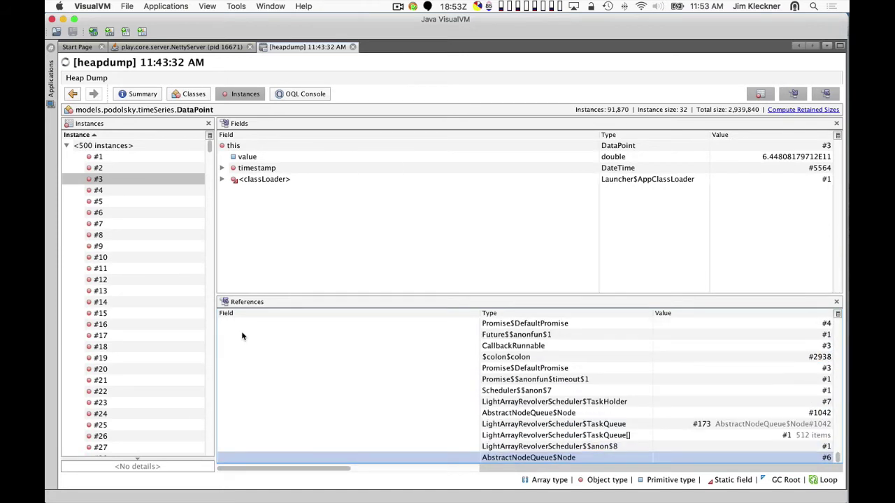
pyautogui.press('Down')
pyautogui.press('Down')
pyautogui.press('Down')
pyautogui.press('Down')
pyautogui.press('Down')
pyautogui.press('Down')
pyautogui.press('Down')
pyautogui.press('Down')
pyautogui.press('Down')
pyautogui.press('Down')
pyautogui.press('Down')
pyautogui.press('Down')
pyautogui.press('Down')
pyautogui.press('Down')
pyautogui.press('Down')
pyautogui.press('Down')
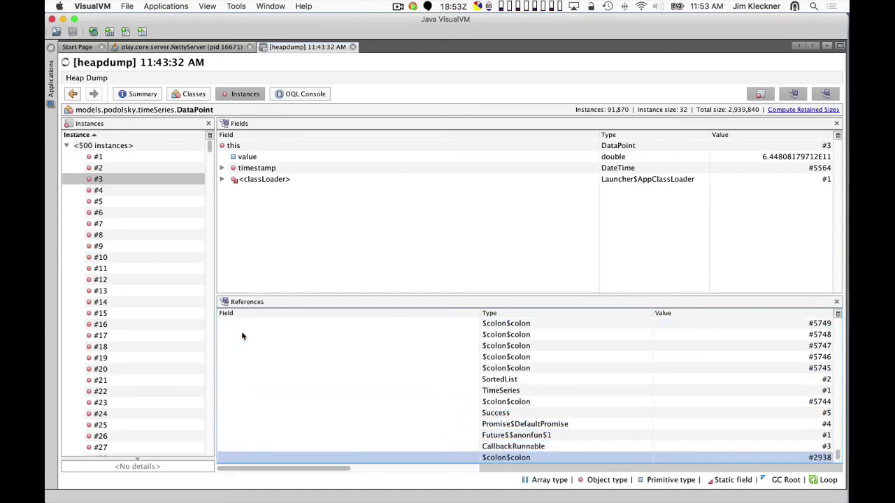
# Go back up the chain to the SortedList #2 reference and show that instance.
pyautogui.press('Up')
pyautogui.press('Up')
pyautogui.press('Up')
pyautogui.press('Up')
pyautogui.press('Up')
pyautogui.press('Up')
pyautogui.press('Up')
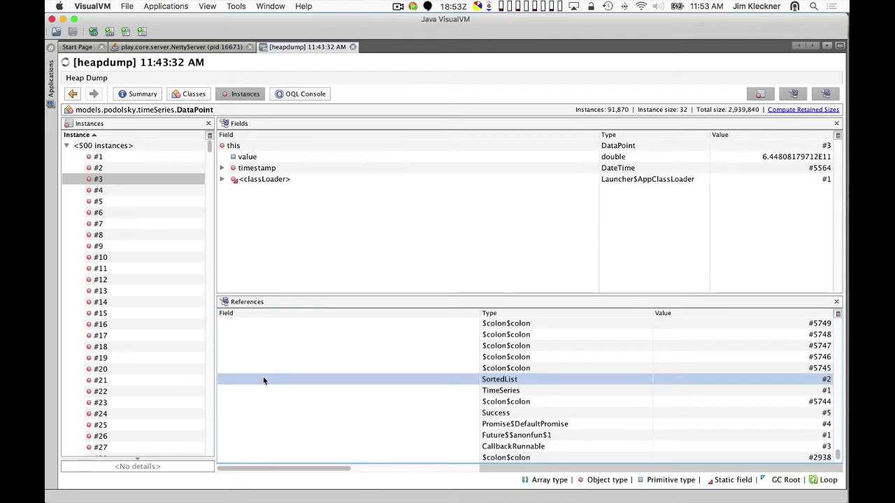
pyautogui.rightClick(463, 378)
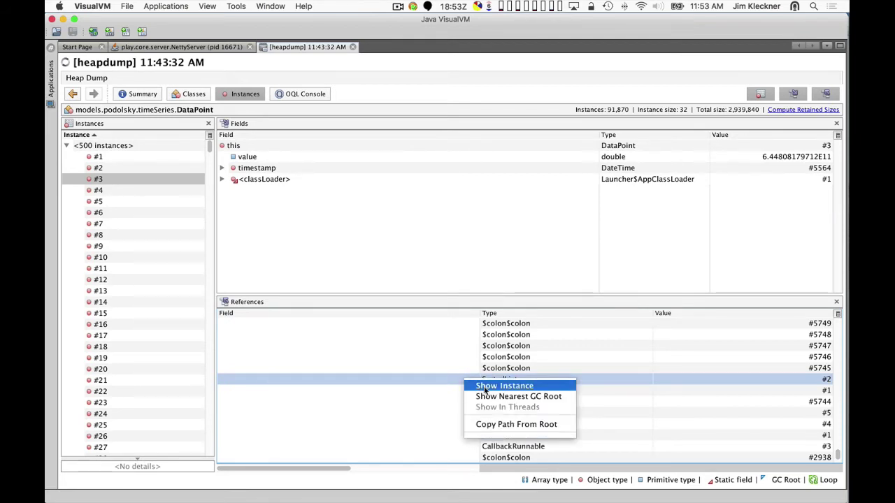
pyautogui.click(485, 390)
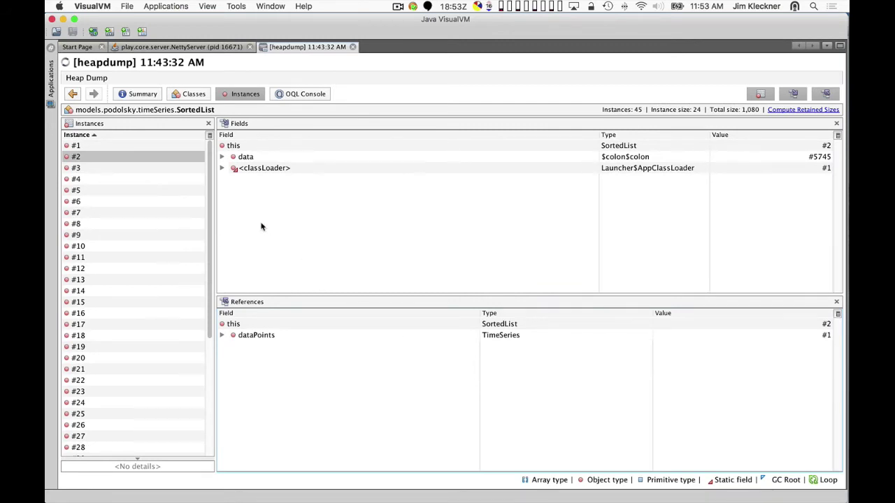
# Show the nearest GC root for SortedList #2 and trace its references from dataPoints up to the Success value.
pyautogui.rightClick(132, 159)
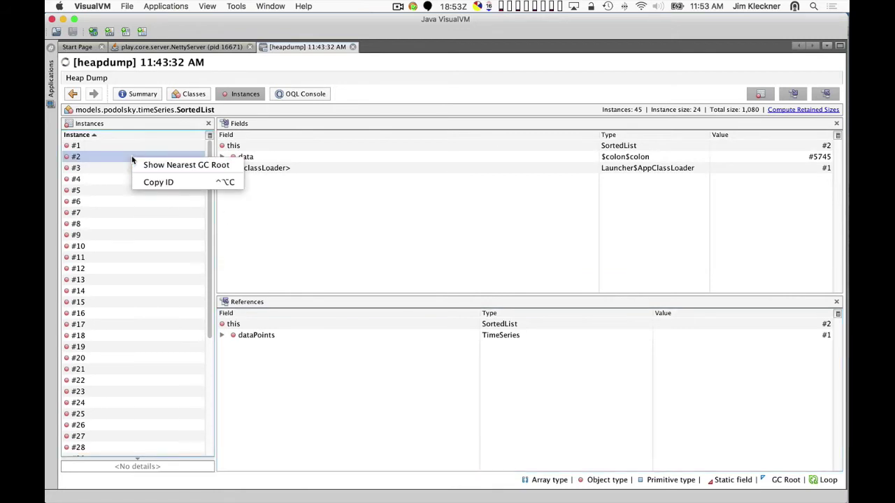
pyautogui.click(142, 164)
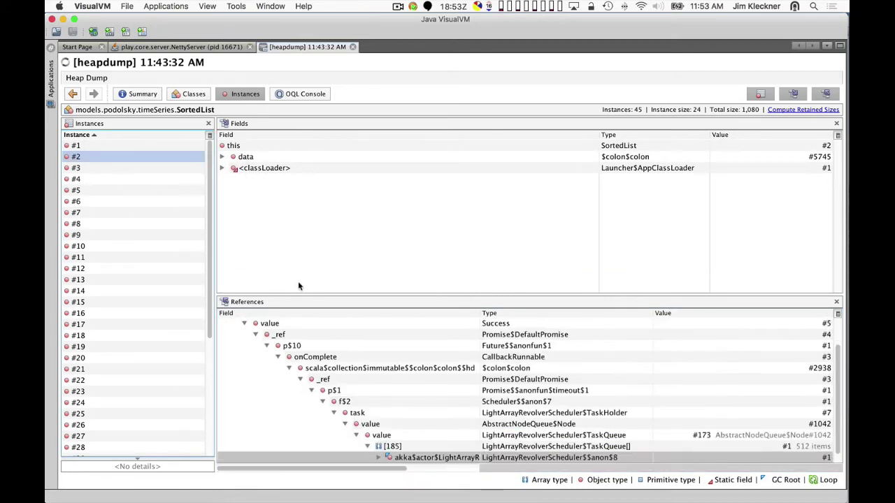
pyautogui.scroll(3, 310, 343)
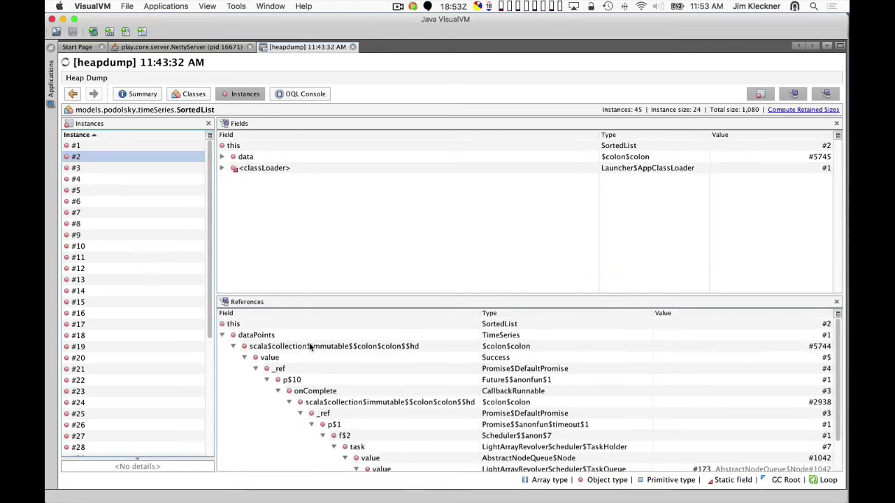
pyautogui.click(265, 328)
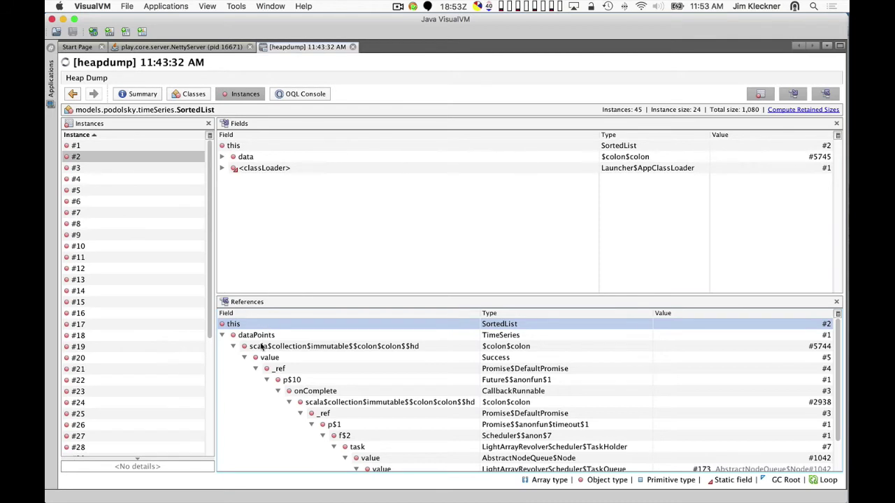
pyautogui.click(258, 338)
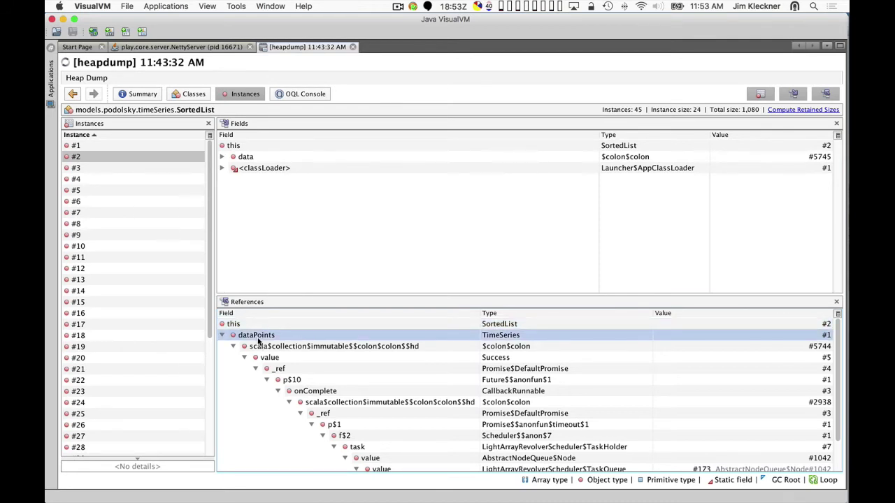
pyautogui.click(262, 348)
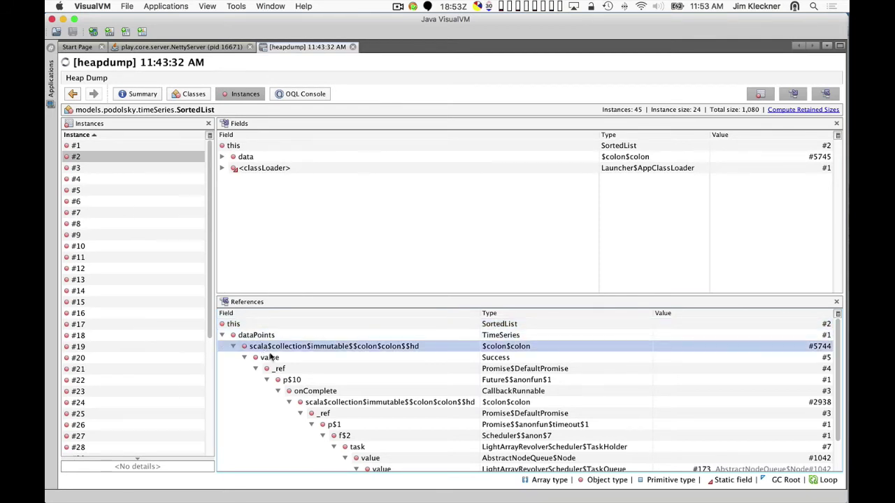
pyautogui.click(271, 360)
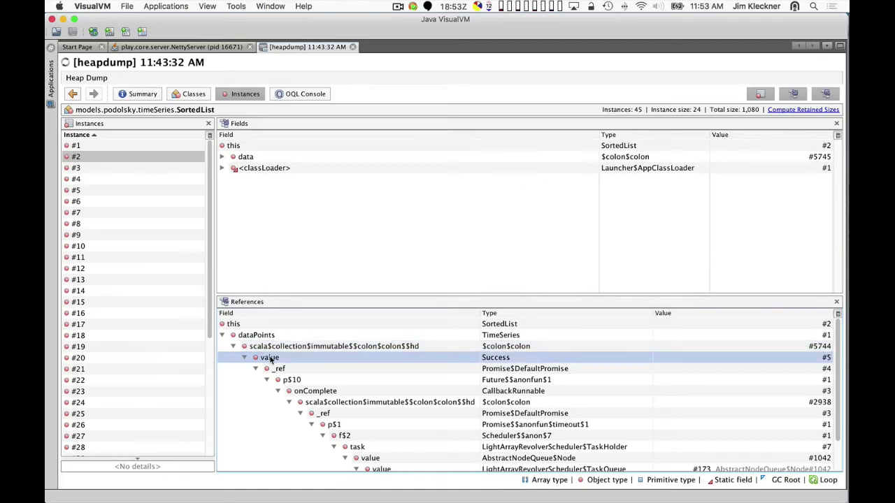
# Open the scala.util.Success instance #5 from the references and show its nearest GC root.
pyautogui.doubleClick(270, 358)
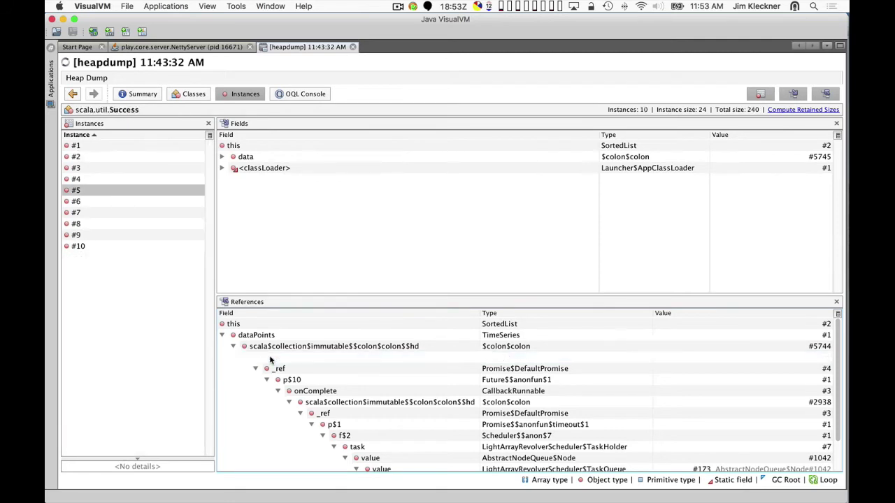
pyautogui.rightClick(141, 197)
pyautogui.click(154, 201)
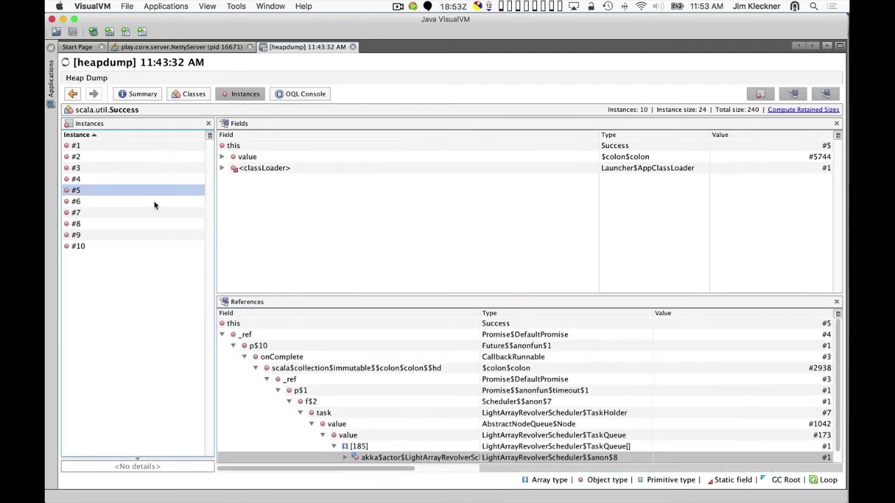
# Examine the reference chain of Success #5 entry by entry, from its Promise$DefaultPromise reference to the LightArrayRevolverScheduler$$anon$8 root.
pyautogui.click(318, 330)
pyautogui.click(309, 324)
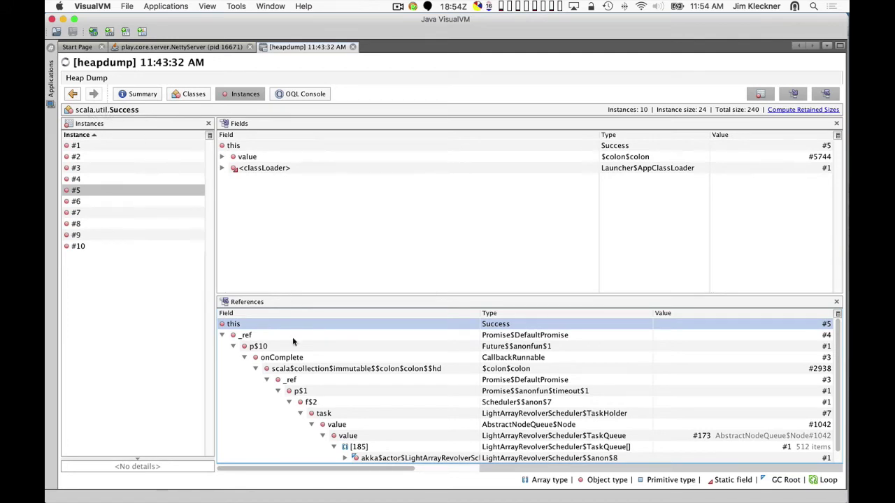
pyautogui.click(257, 336)
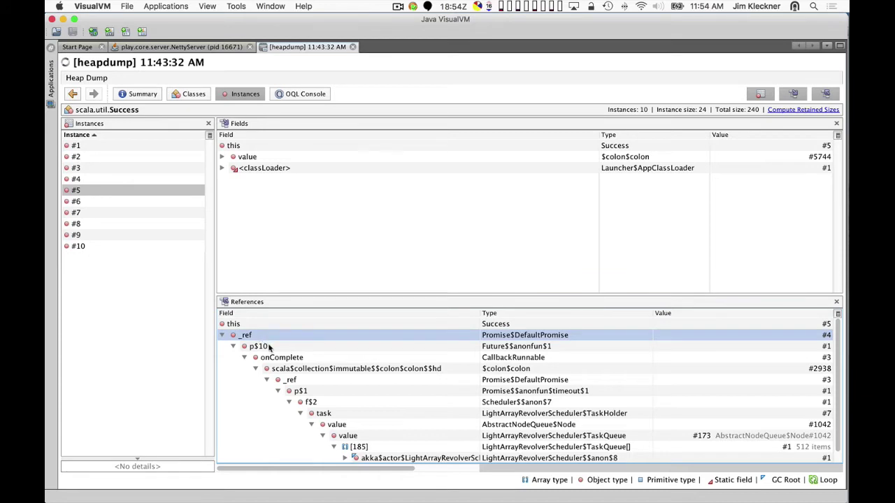
pyautogui.click(271, 348)
pyautogui.click(279, 359)
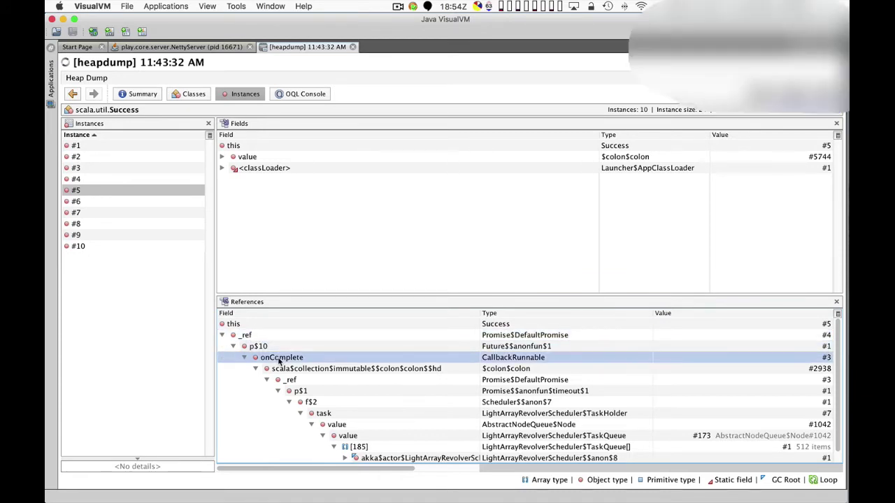
pyautogui.click(335, 373)
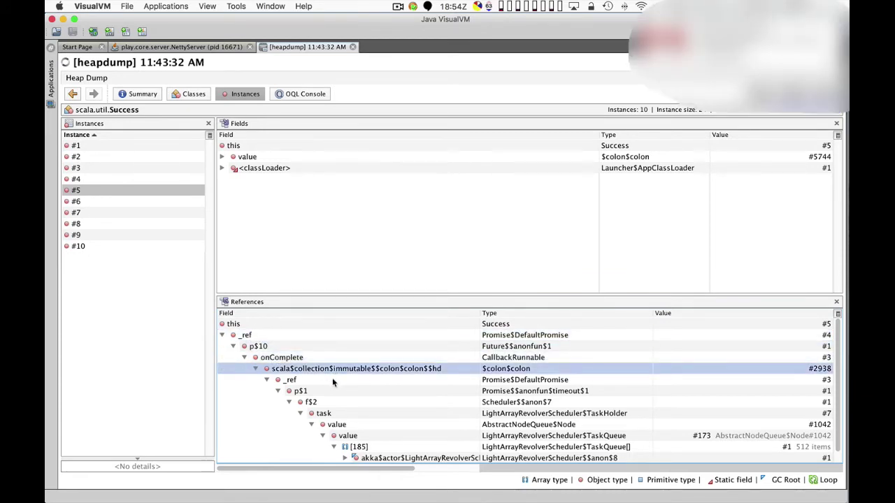
pyautogui.click(334, 381)
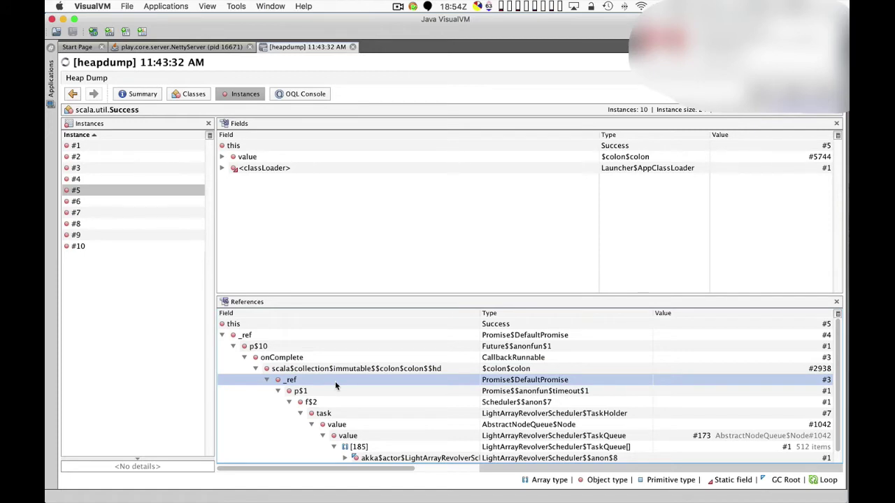
pyautogui.click(343, 401)
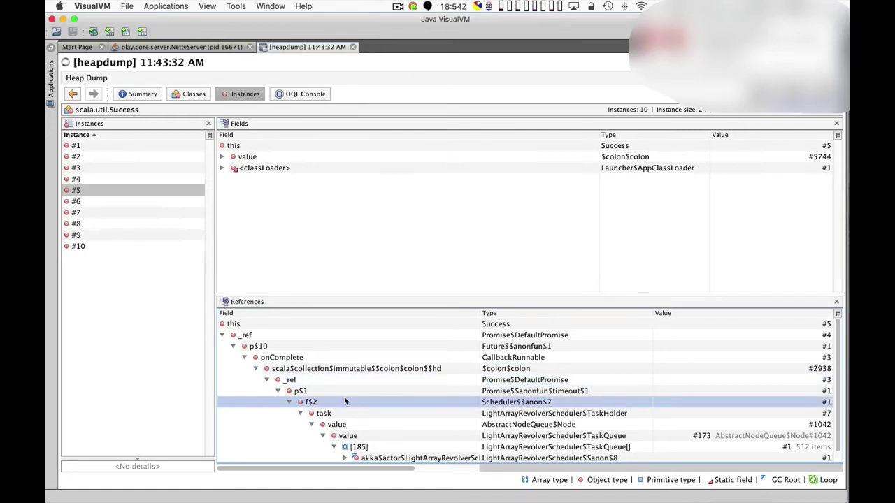
pyautogui.click(353, 411)
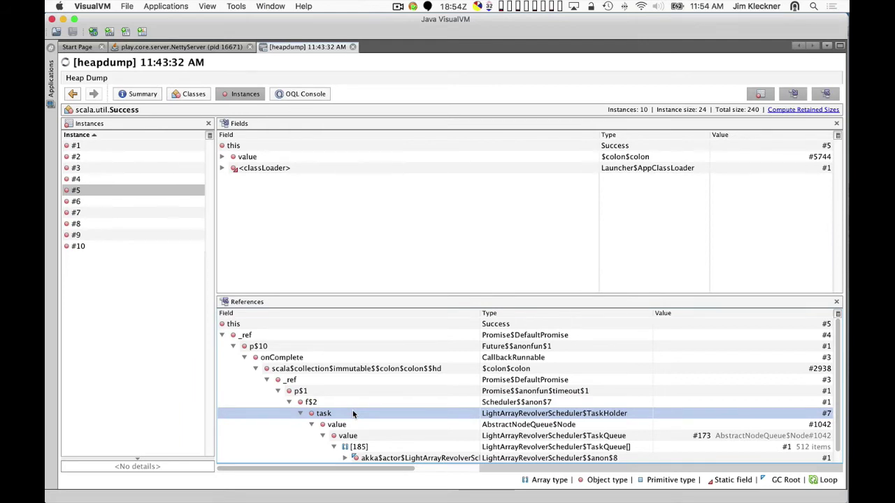
pyautogui.click(364, 424)
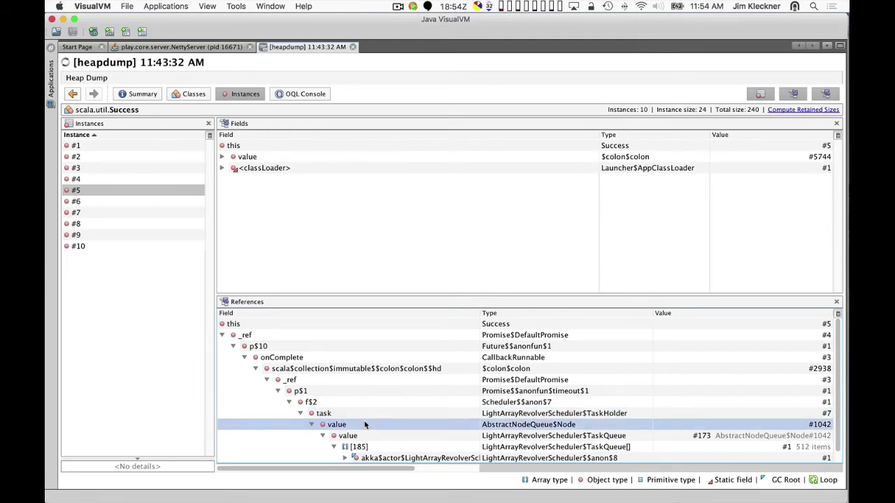
pyautogui.press('Down')
pyautogui.press('Down')
pyautogui.press('Down')
pyautogui.press('Down')
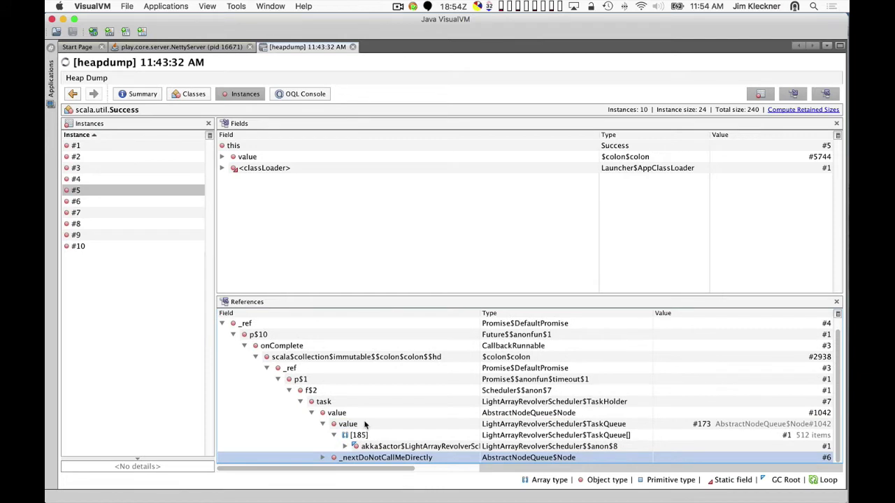
pyautogui.press('Up')
pyautogui.press('Down')
pyautogui.press('Up')
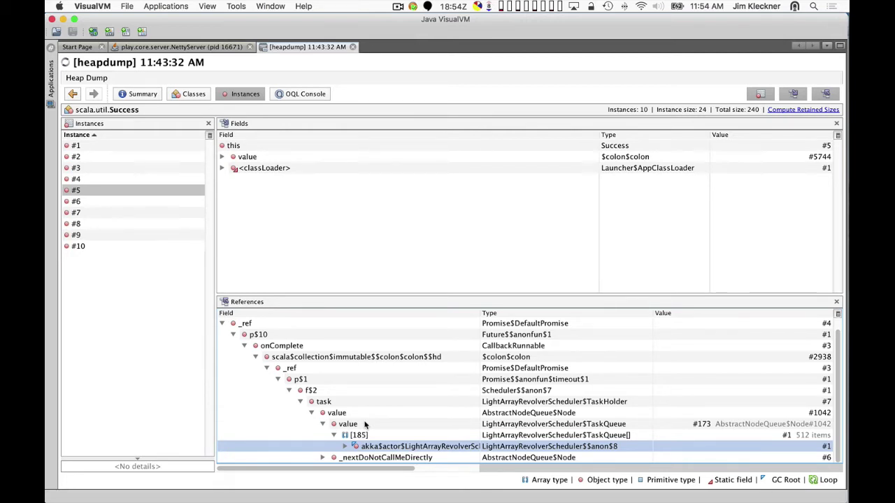
# In the OQL console, load the saved Count TimeSeries query, highlight its class name, and execute it.
pyautogui.click(305, 95)
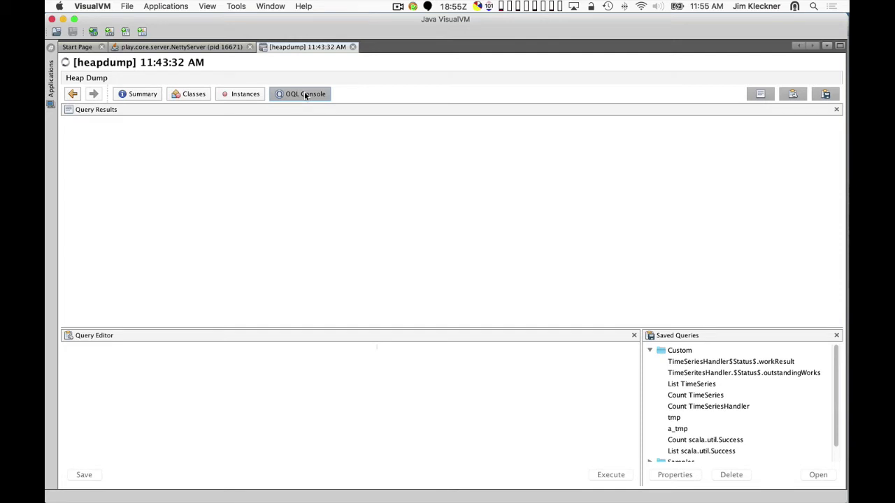
pyautogui.click(683, 385)
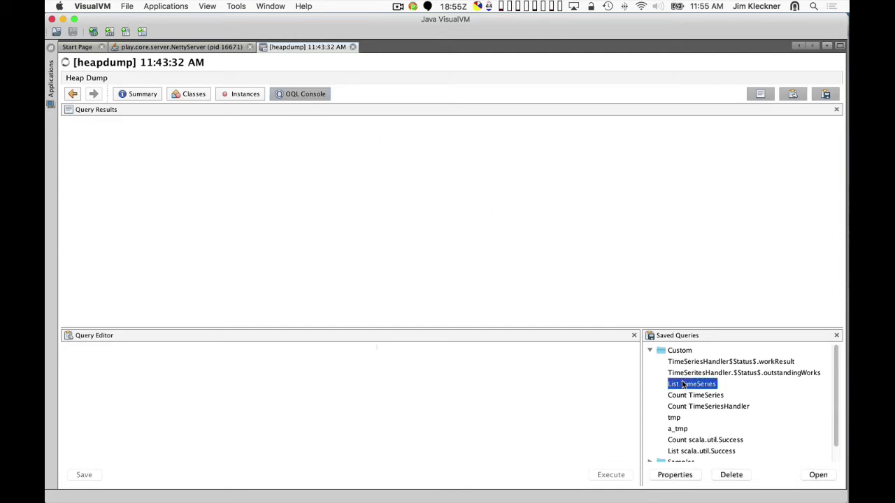
pyautogui.doubleClick(693, 396)
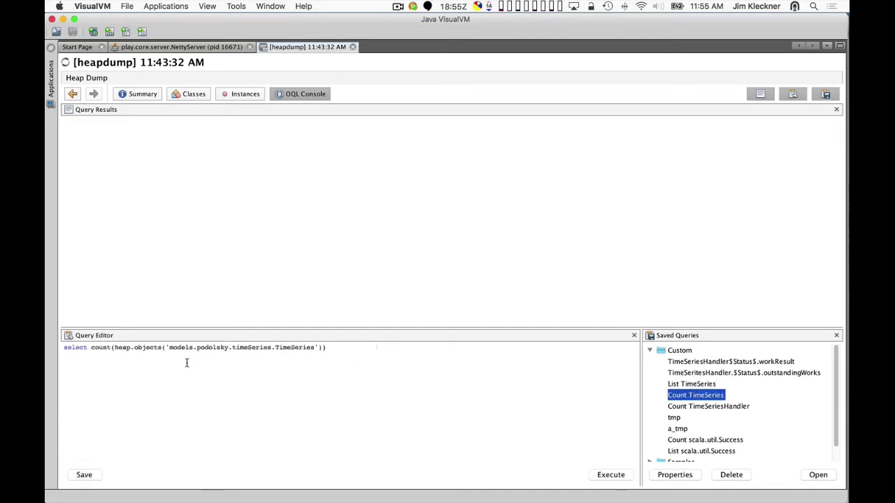
pyautogui.click(113, 349)
pyautogui.moveTo(169, 348); pyautogui.dragTo(314, 347)
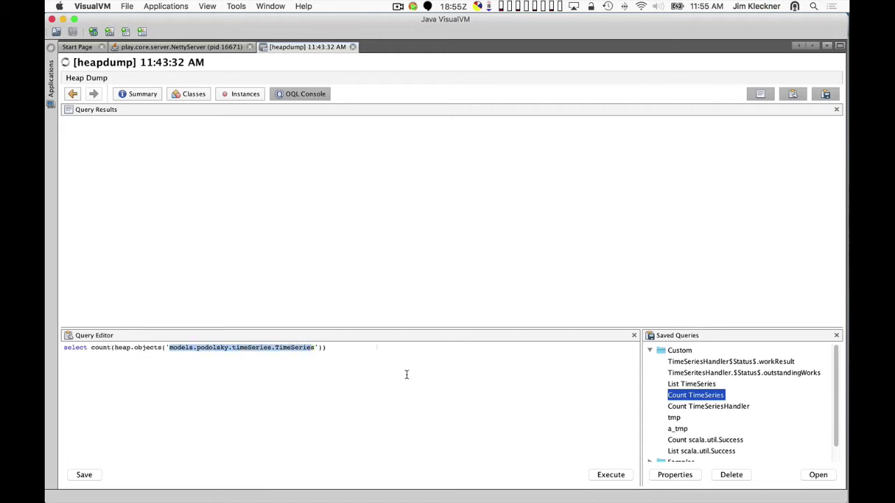
pyautogui.click(604, 476)
# Load the saved List TimeSeries query and highlight the models.podolsky.timeSeries.TimeSeries class name in it.
pyautogui.click(688, 385)
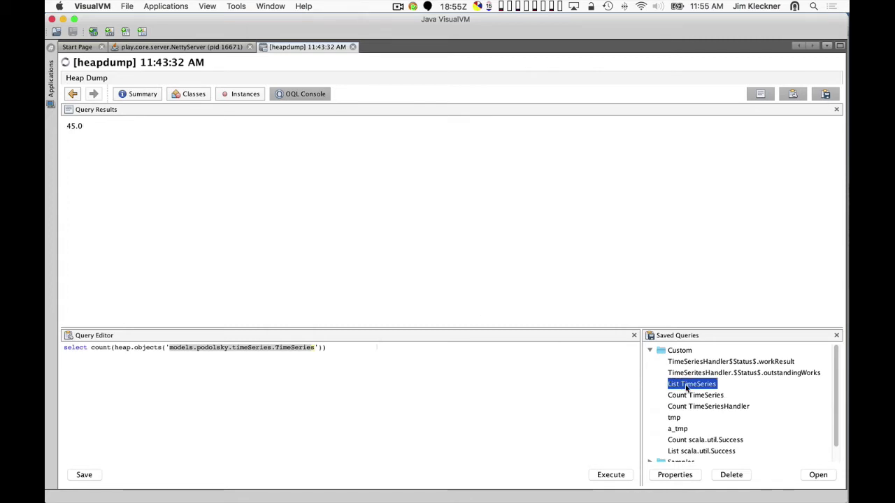
pyautogui.doubleClick(688, 385)
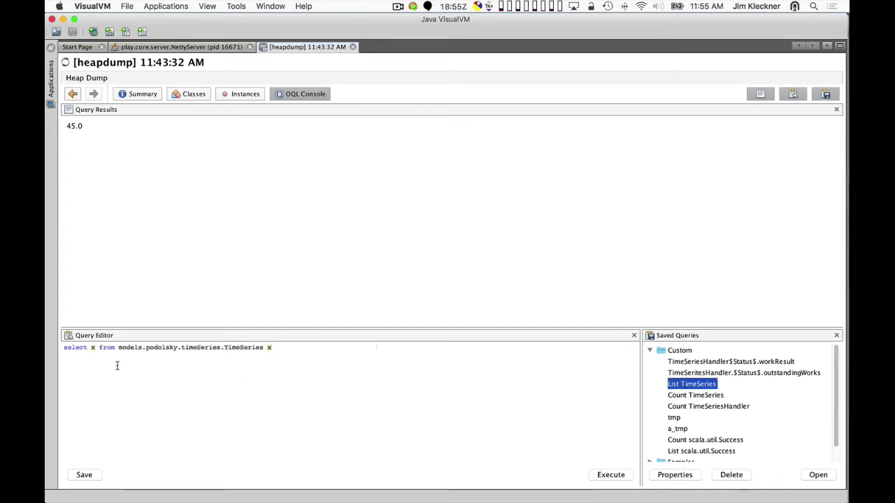
pyautogui.moveTo(143, 348); pyautogui.dragTo(269, 349)
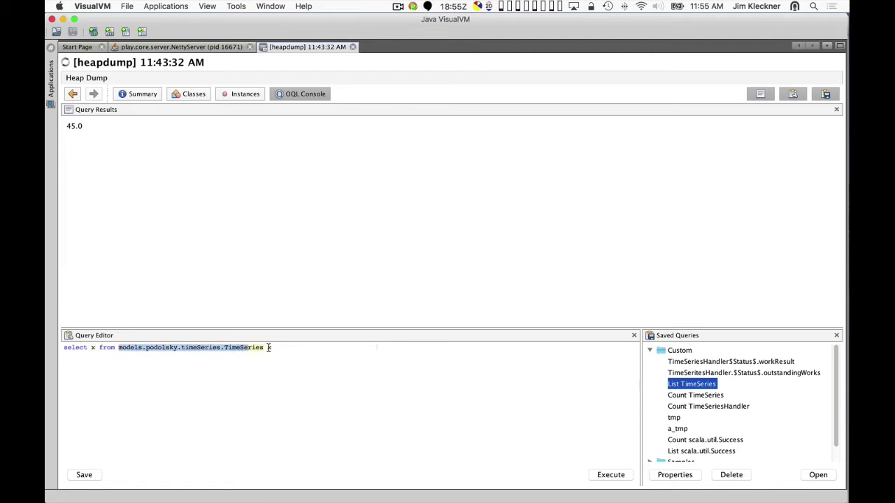
pyautogui.click(268, 348)
# Switch to IntelliJ IDEA and open the SortedList class from TimeSeries.scala under models/podolsky/timeSeries in the project.
pyautogui.press('super+Tab')
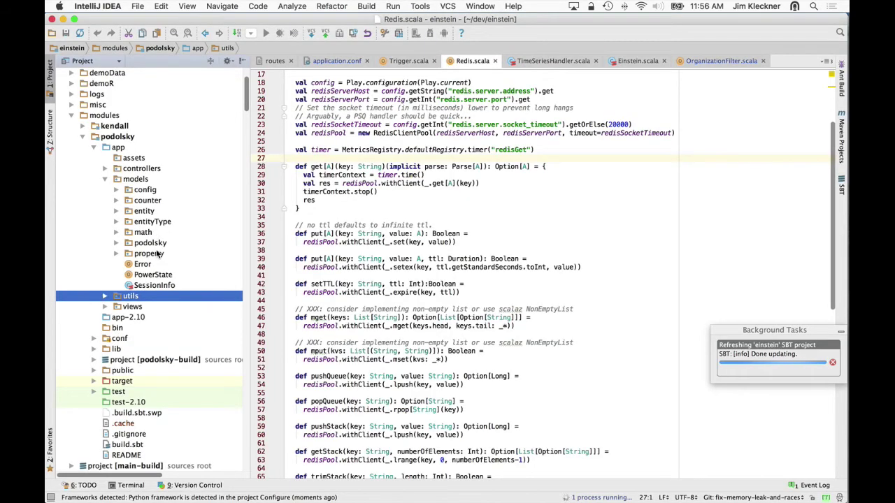
pyautogui.click(118, 243)
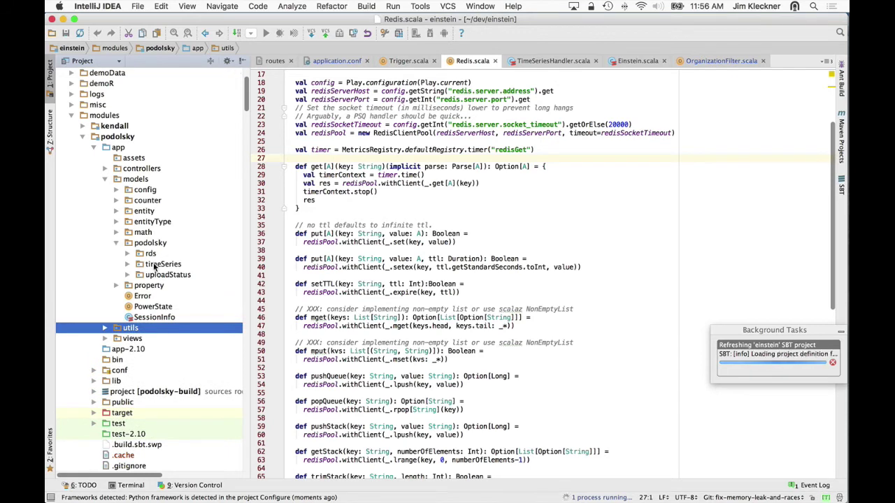
pyautogui.click(149, 266)
pyautogui.click(127, 267)
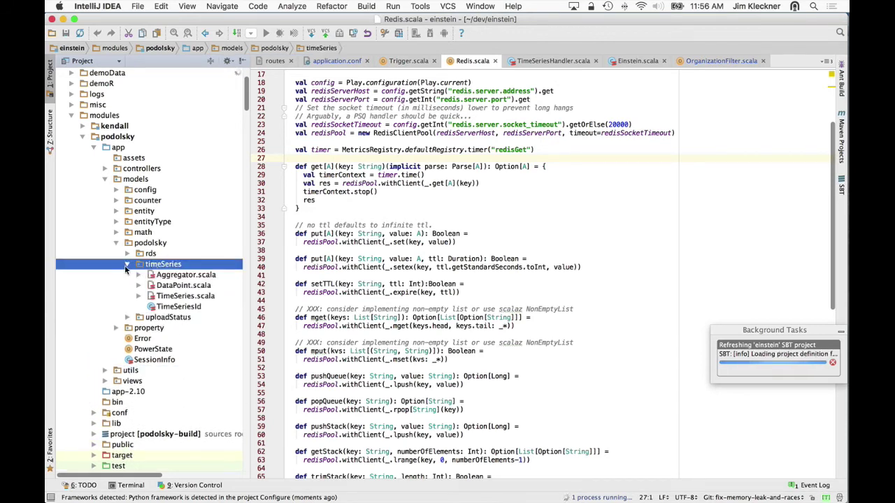
pyautogui.click(175, 296)
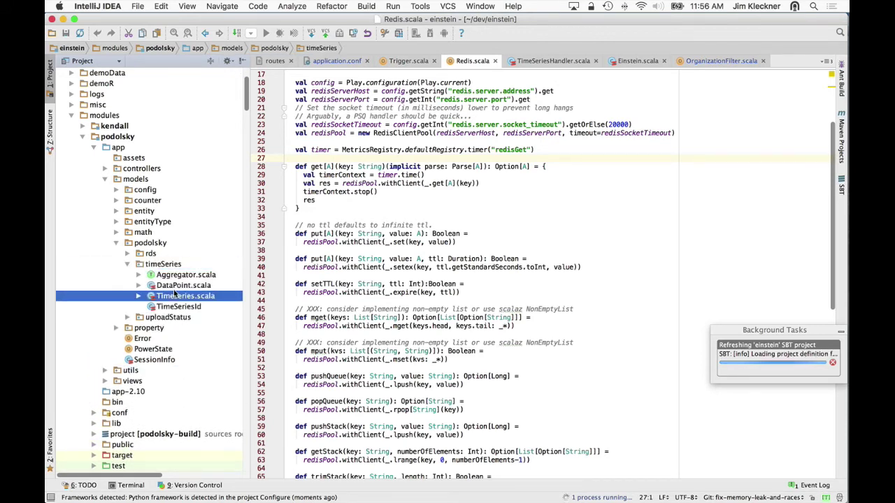
pyautogui.press('Right')
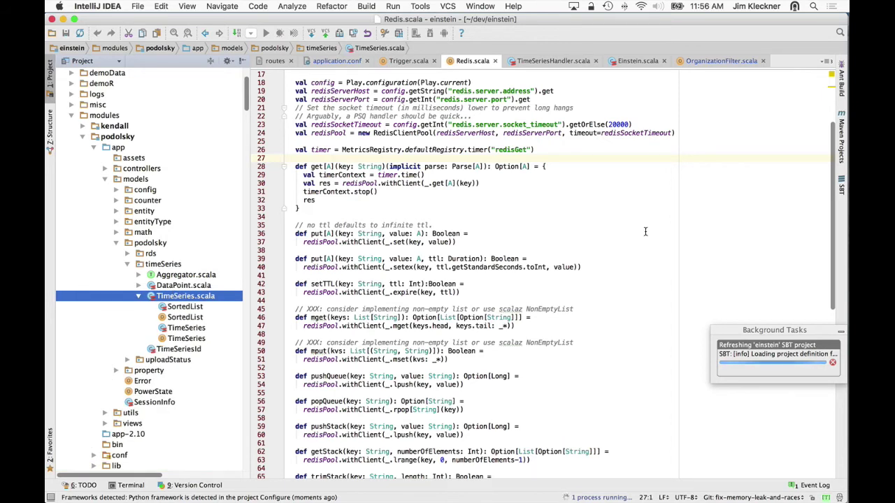
pyautogui.click(190, 308)
pyautogui.doubleClick(190, 308)
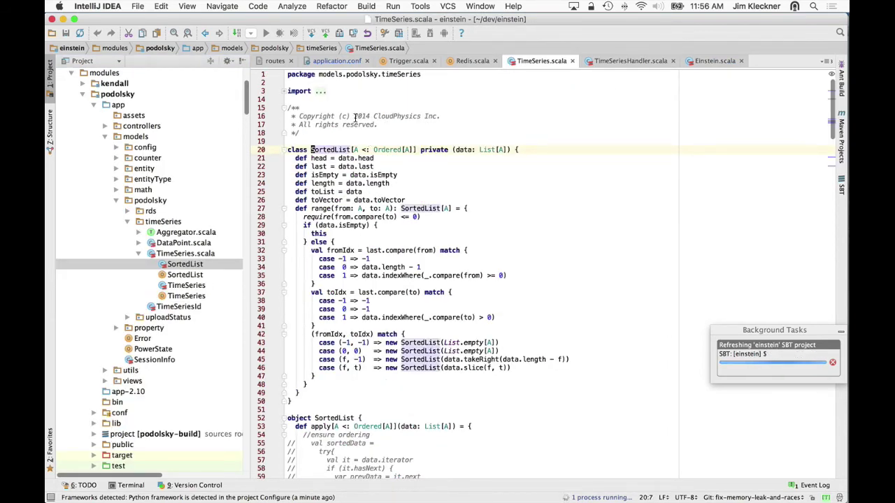
# Go to the TimeSeries case class using the file structure and examine its id and dataPoints parameters.
pyautogui.scroll(-4, 358, 219)
pyautogui.scroll(-20, 357, 218)
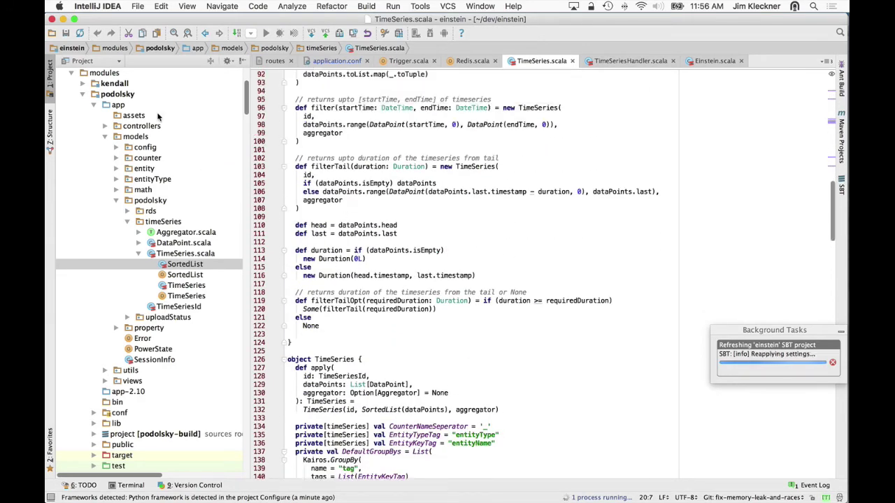
pyautogui.click(50, 128)
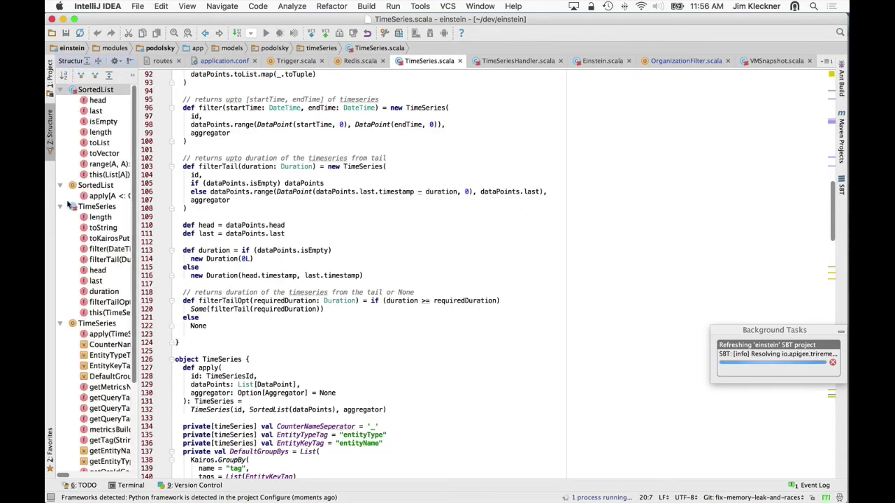
pyautogui.click(77, 210)
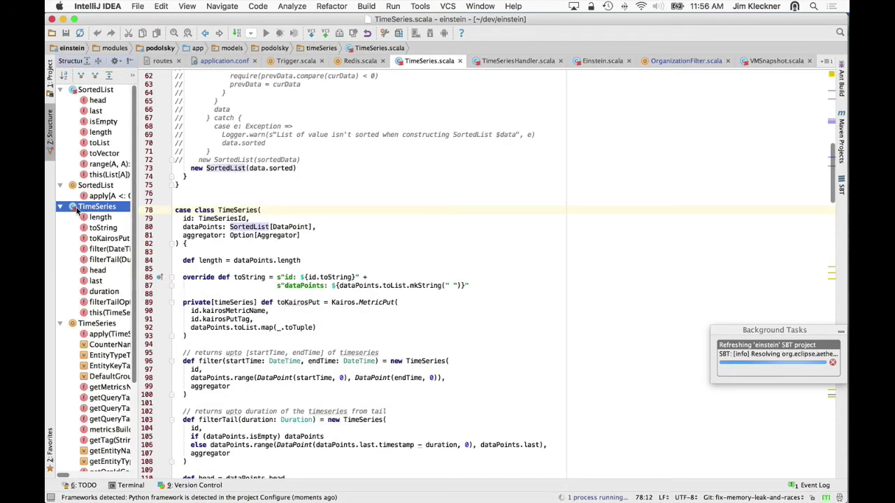
pyautogui.click(206, 219)
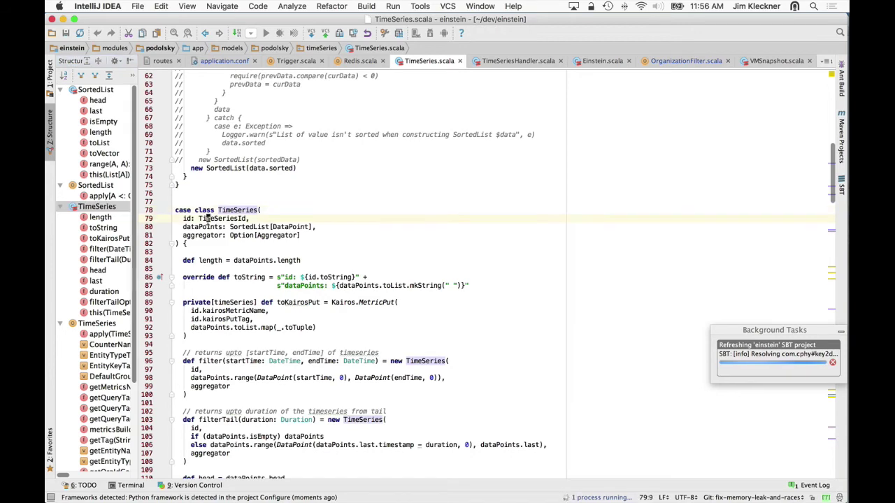
pyautogui.click(207, 227)
pyautogui.click(284, 227)
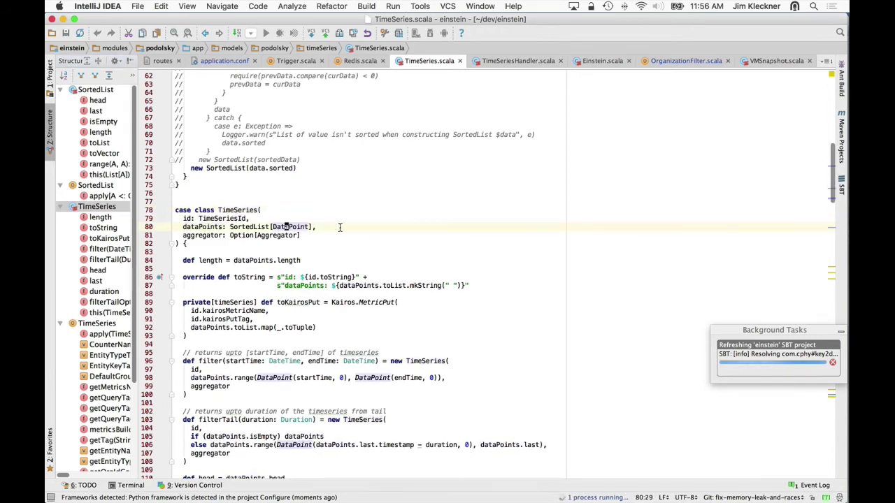
# Go to the definition of DataPoint and examine its timestamp and value field types.
pyautogui.keyDown('super'); pyautogui.click(284, 226); pyautogui.keyUp('super')
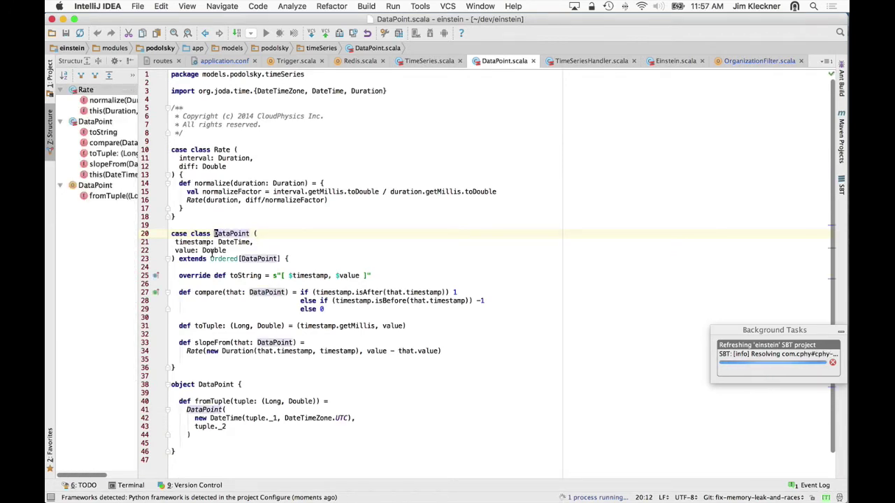
pyautogui.click(234, 242)
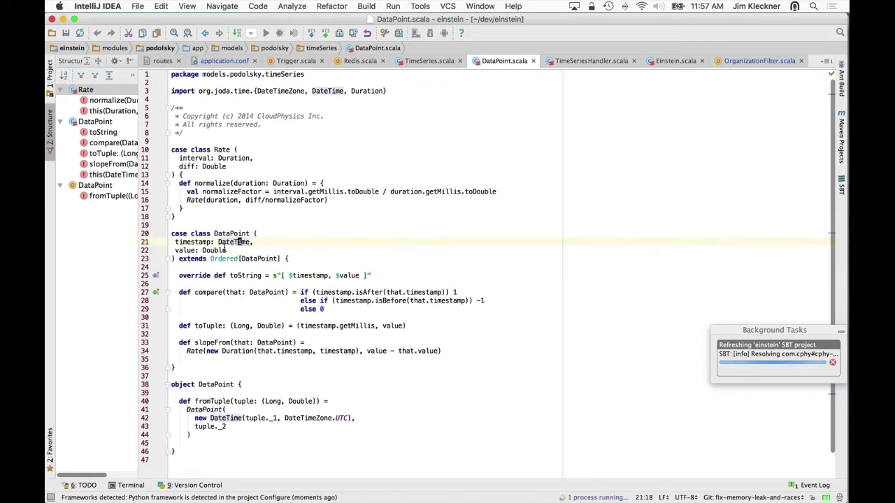
pyautogui.click(219, 251)
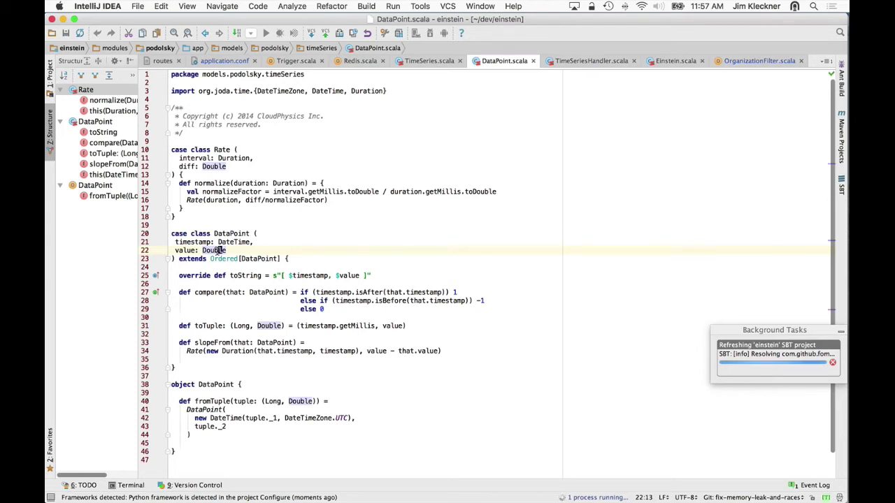
# Switch back to VisualVM, execute the loaded List TimeSeries query, and open instance TimeSeries#9 from the results.
pyautogui.press('super+Tab')
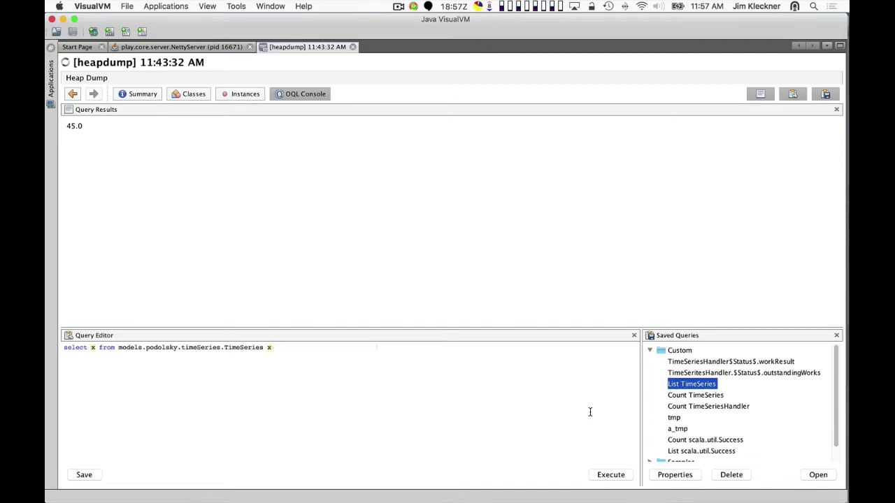
pyautogui.click(610, 475)
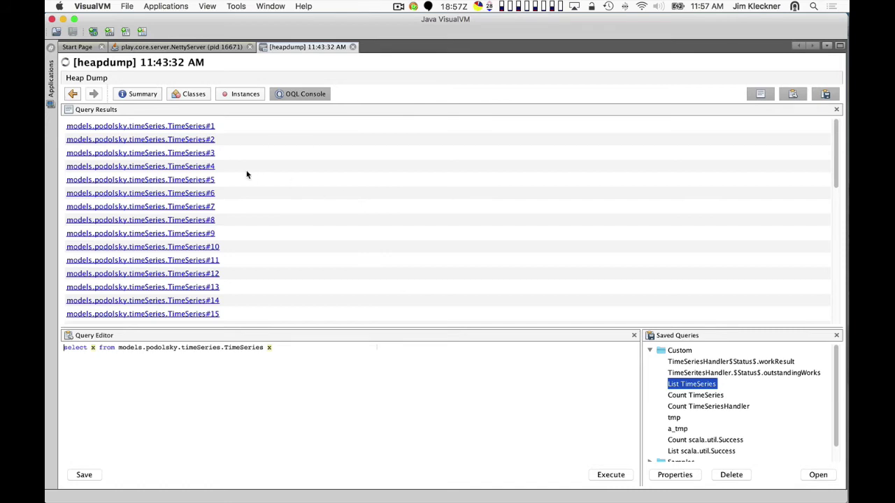
pyautogui.scroll(-4, 245, 170)
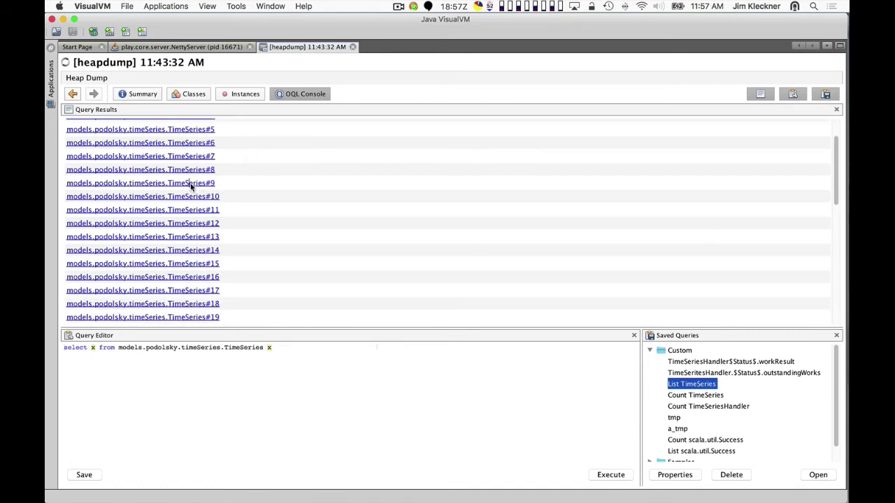
pyautogui.click(192, 183)
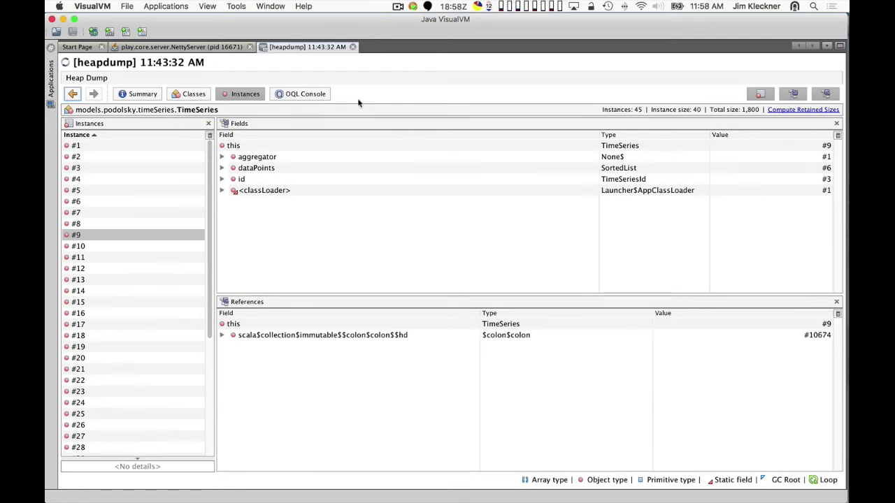
# Return to the OQL console and examine the saved queries in the Samples, PermGen Analysis and Custom folders.
pyautogui.click(314, 95)
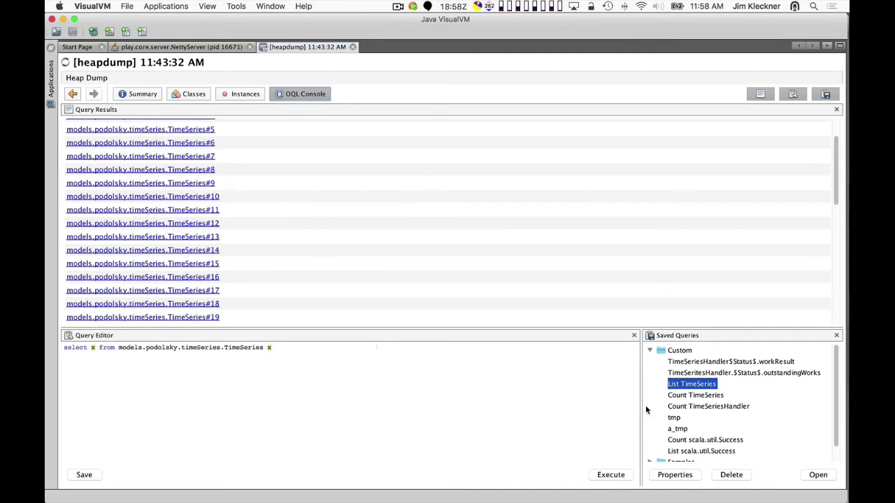
pyautogui.scroll(-1, 673, 415)
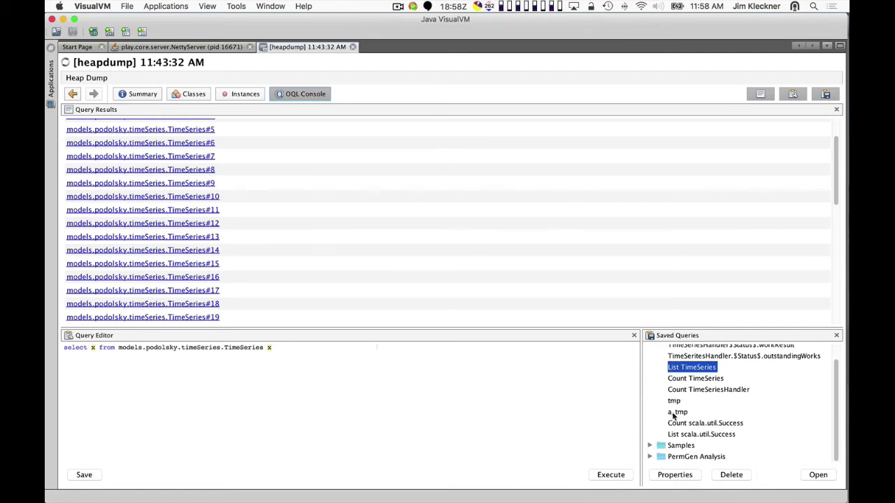
pyautogui.click(649, 445)
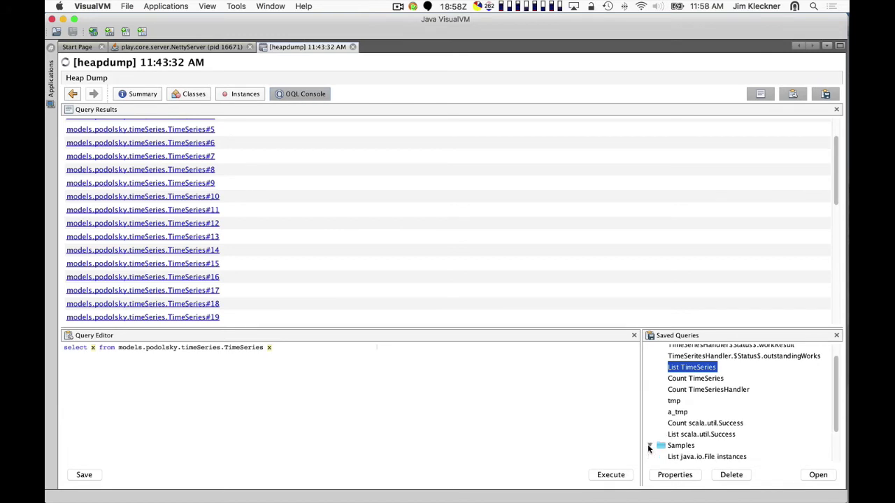
pyautogui.scroll(-3, 688, 426)
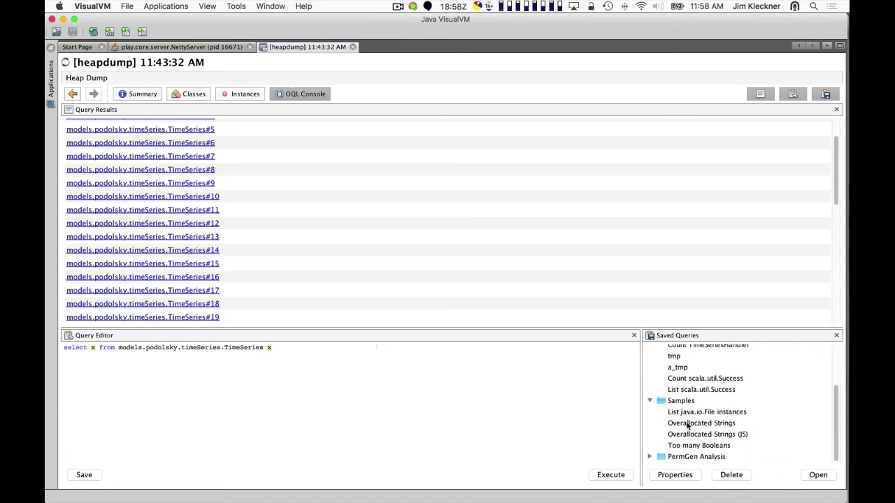
pyautogui.click(687, 424)
pyautogui.click(710, 414)
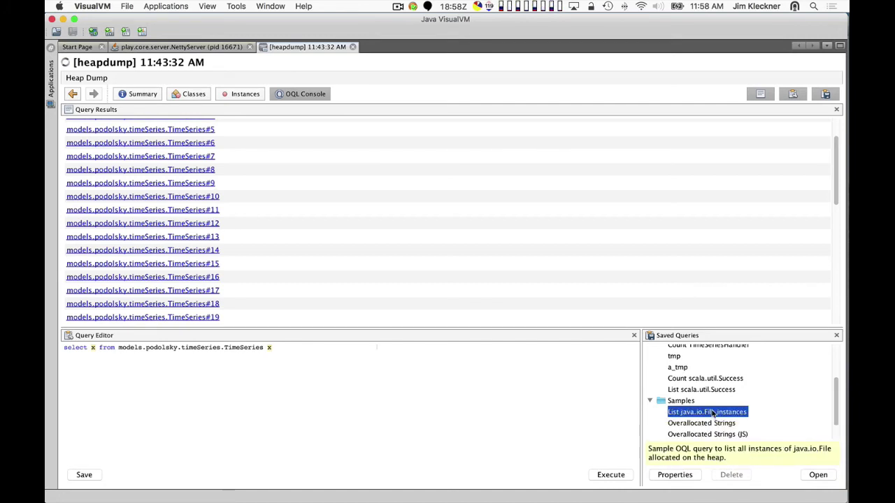
pyautogui.click(650, 402)
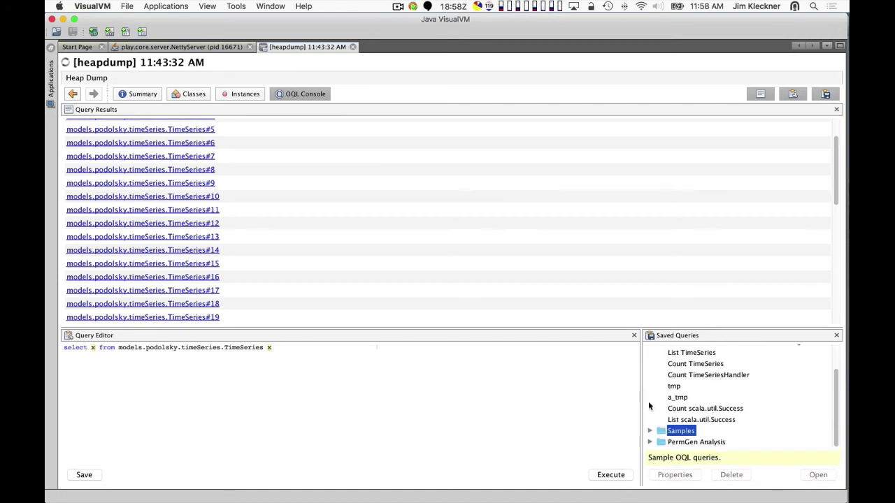
pyautogui.click(649, 442)
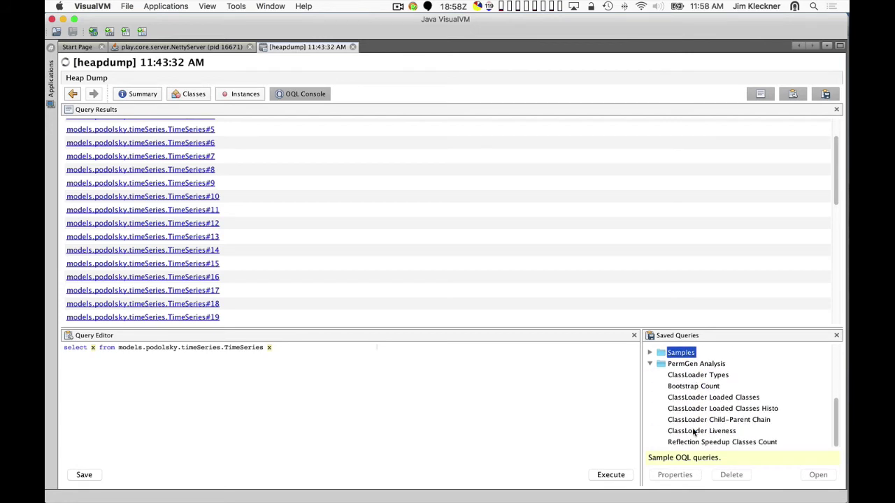
pyautogui.scroll(5, 693, 432)
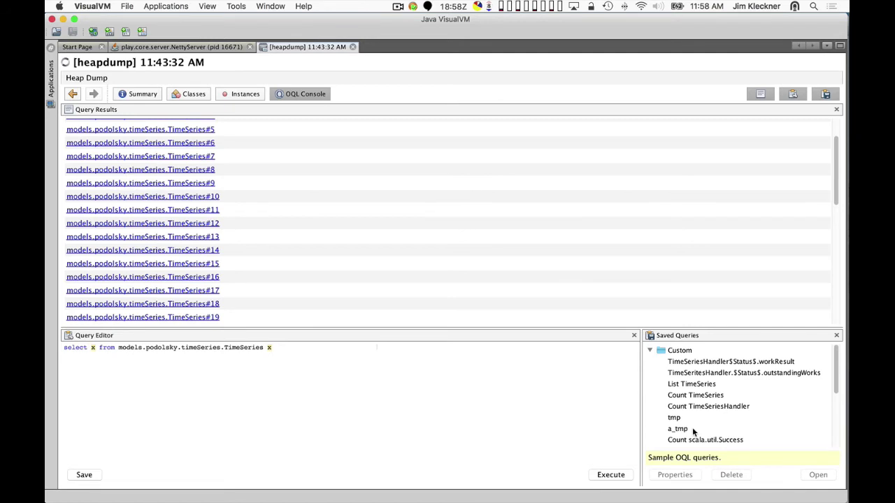
pyautogui.click(677, 362)
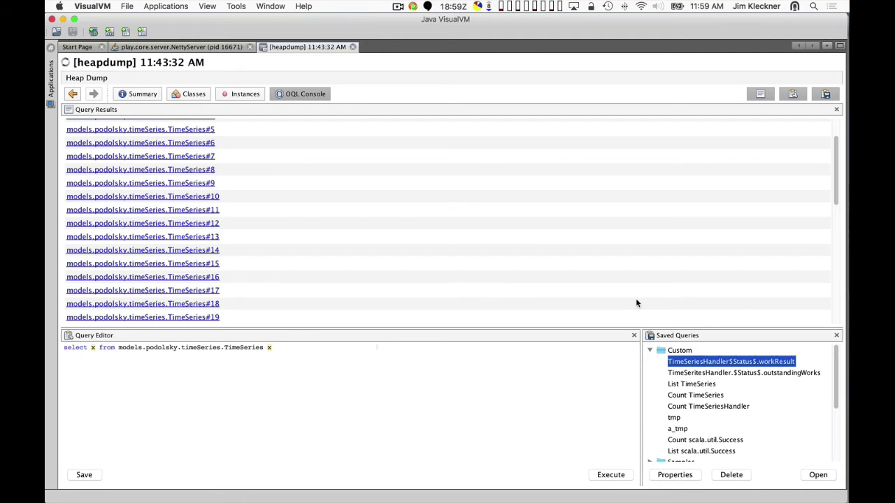
# Open instance TimeSeries#18 from the query results and return to the OQL console.
pyautogui.click(143, 303)
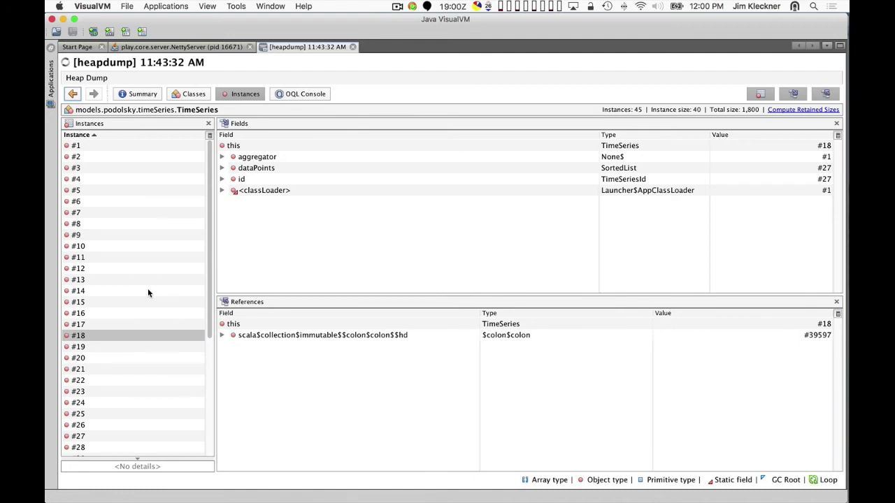
pyautogui.click(300, 94)
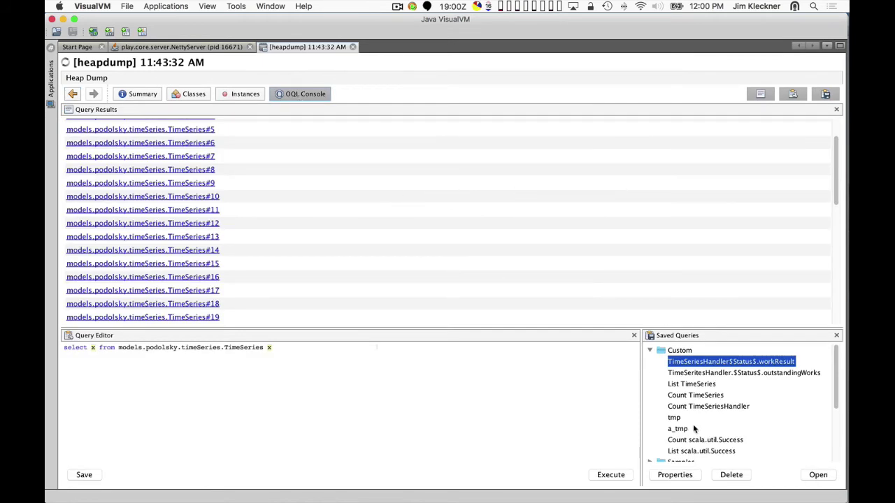
# Load and execute the saved List scala.util.Success query, and open instance Success#7 from its results.
pyautogui.scroll(-3, 694, 427)
pyautogui.scroll(-1, 695, 428)
pyautogui.click(699, 385)
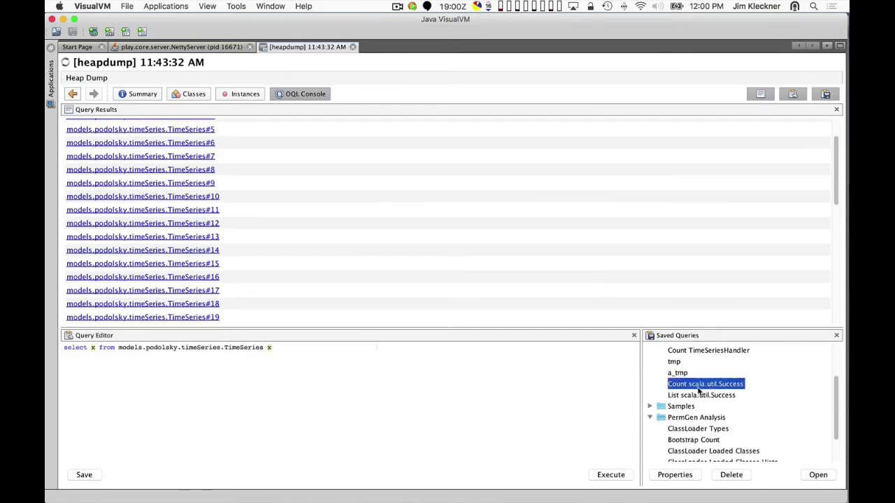
pyautogui.click(698, 396)
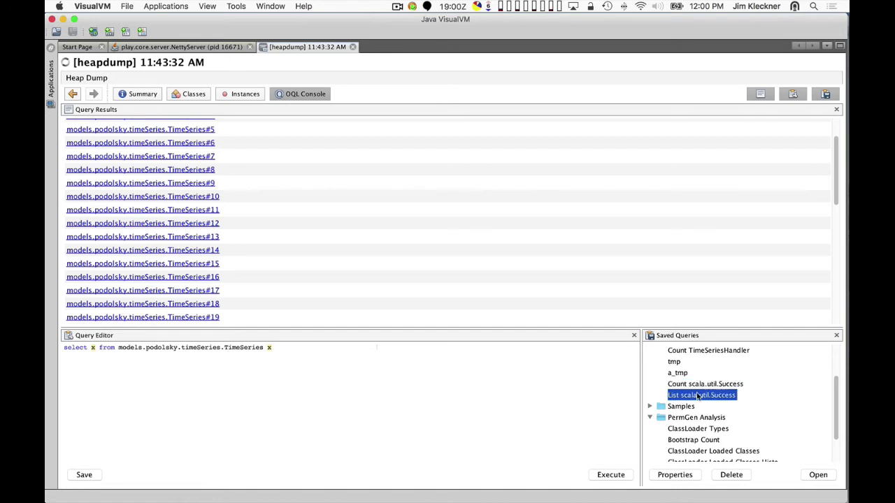
pyautogui.doubleClick(698, 396)
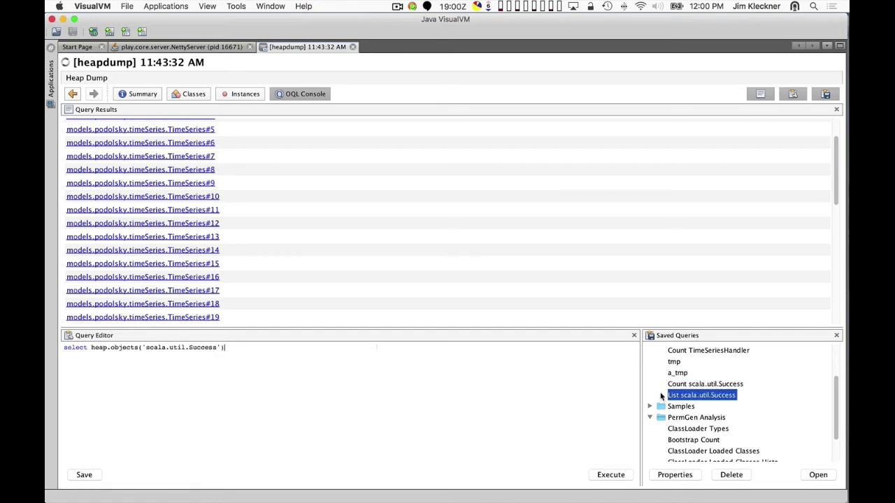
pyautogui.click(610, 476)
pyautogui.click(122, 212)
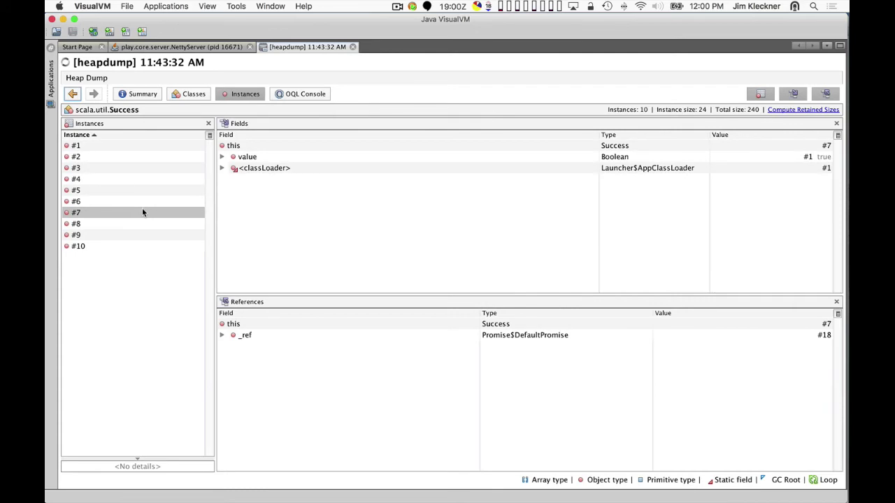
# Return to the scala.util.Success query in the OQL console and reopen instance Success#7 from its results.
pyautogui.click(303, 94)
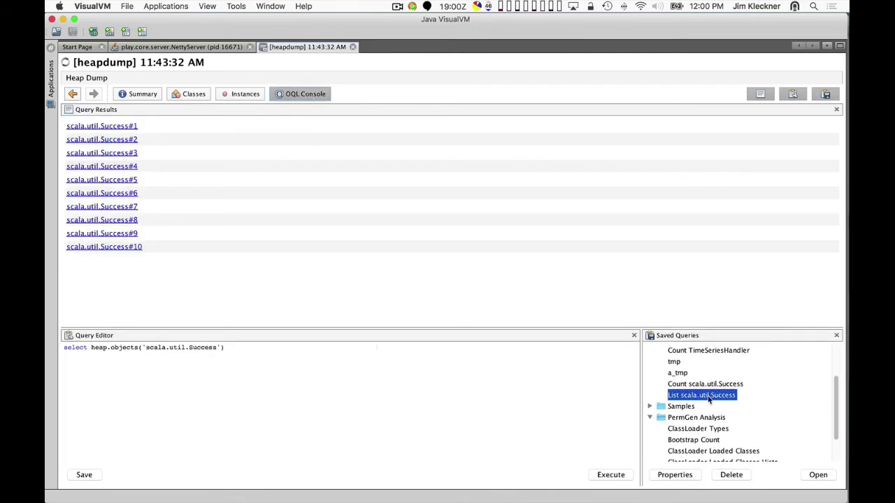
pyautogui.click(184, 378)
pyautogui.click(115, 208)
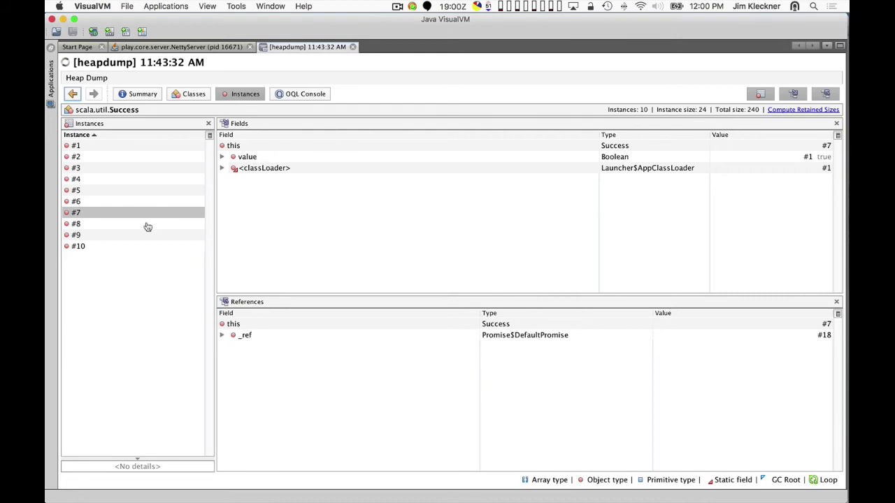
# Switch to Terminal to check the heap dump files fetched for i-6fd9c8e8, and return to VisualVM.
pyautogui.press('super+Tab')
pyautogui.press('super+Tab')
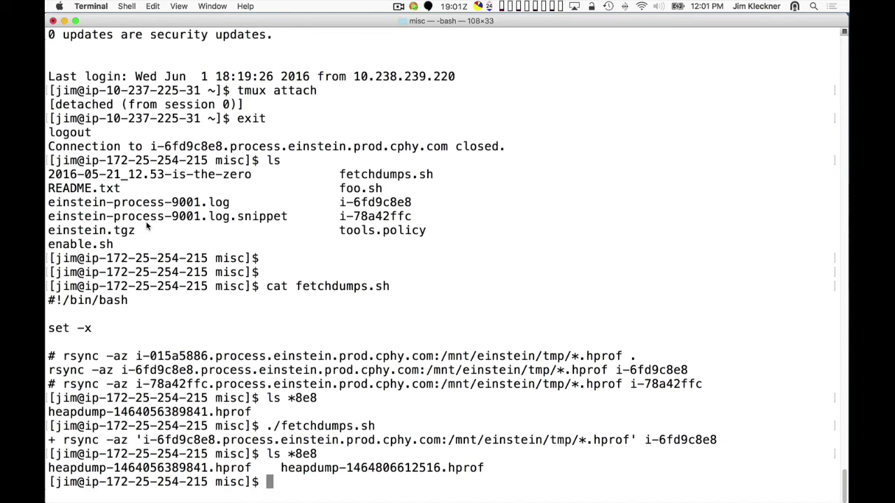
pyautogui.press('super+Tab')
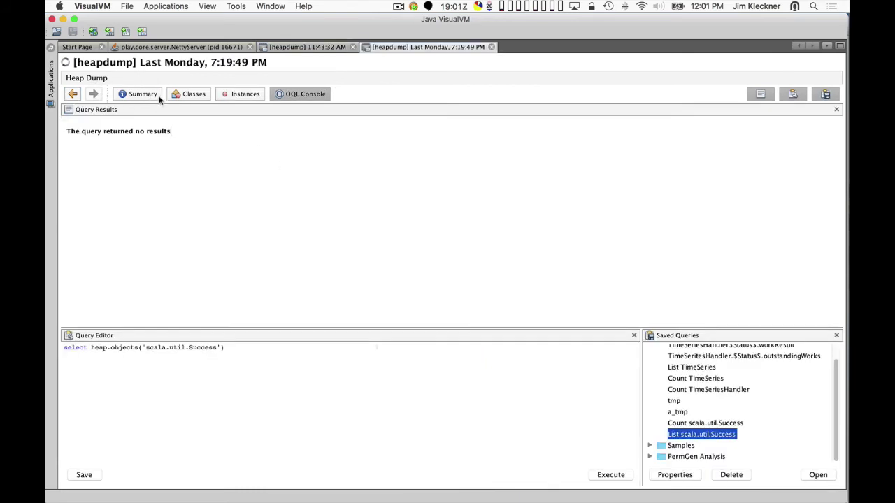
# Load the heap dump heapdump-1464284041735.hprof from the i-78a42ffc folder.
pyautogui.click(56, 31)
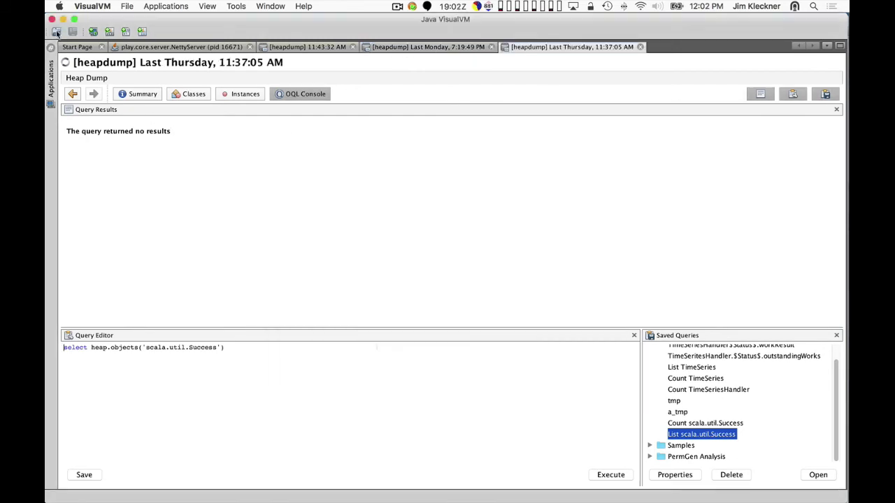
pyautogui.click(56, 32)
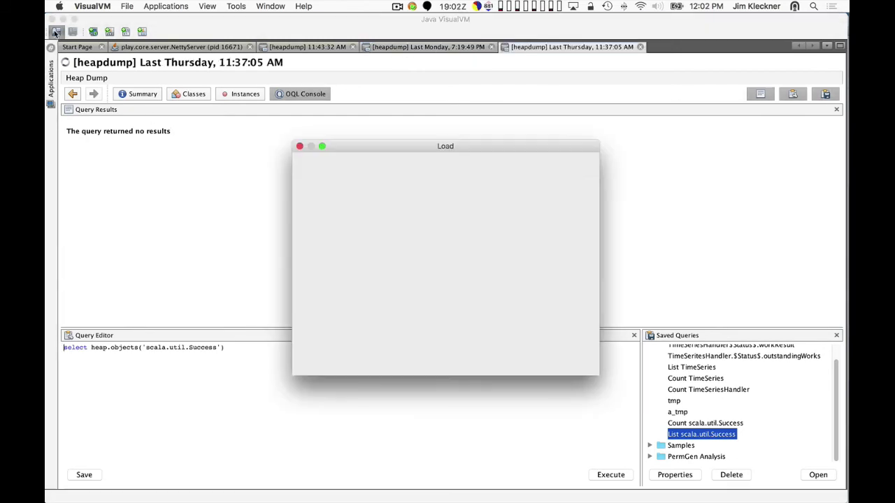
pyautogui.click(437, 193)
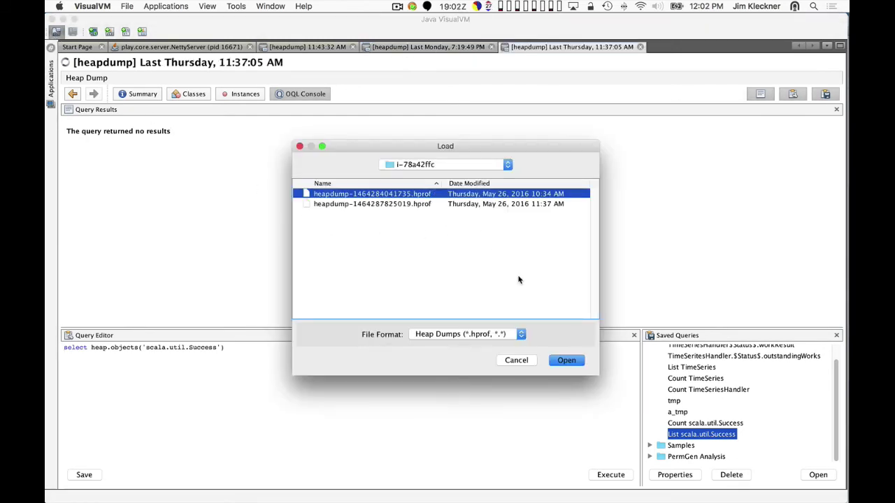
pyautogui.click(575, 360)
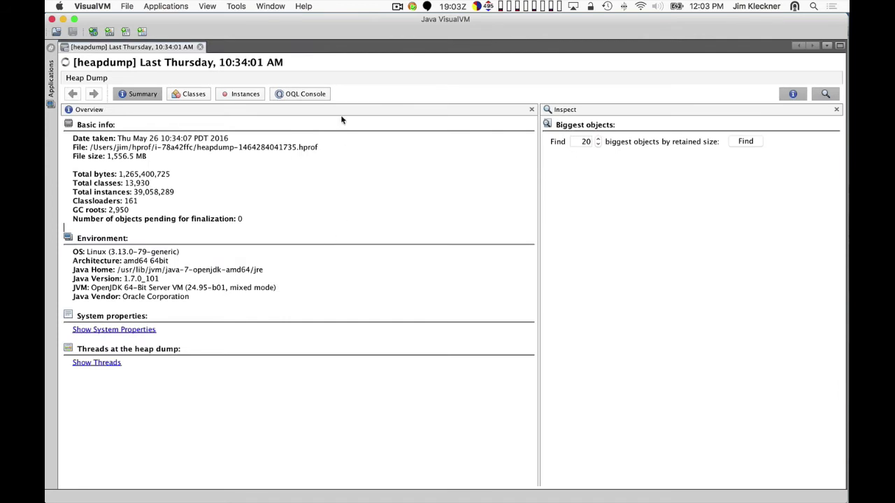
# Run the saved List scala.util.Success query in the new dump's OQL console and open instance Success#6 from the results.
pyautogui.click(301, 94)
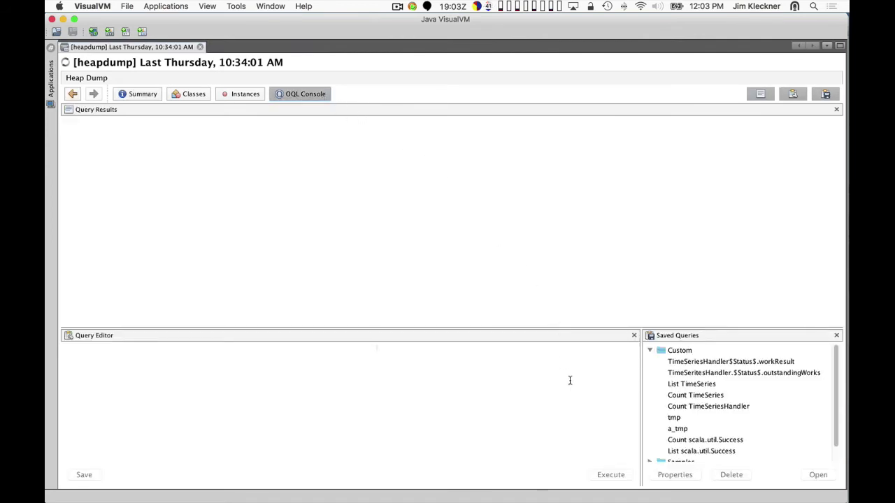
pyautogui.click(706, 440)
pyautogui.click(706, 451)
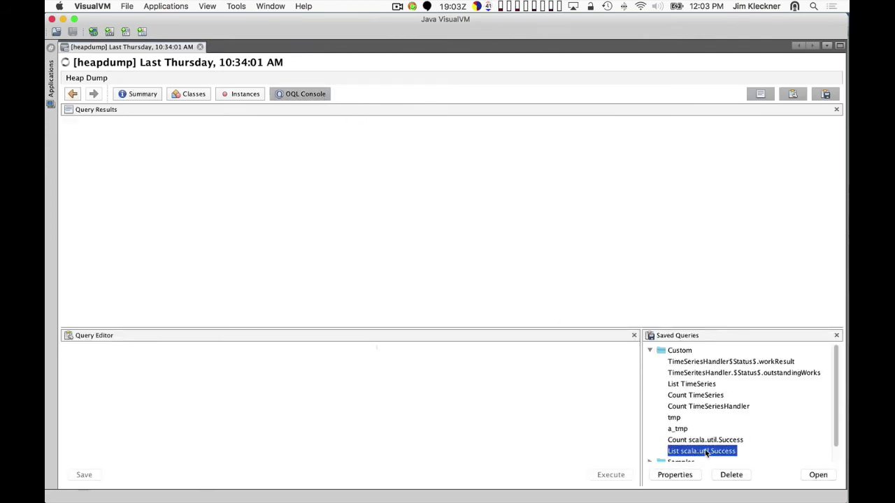
pyautogui.doubleClick(706, 452)
pyautogui.click(611, 475)
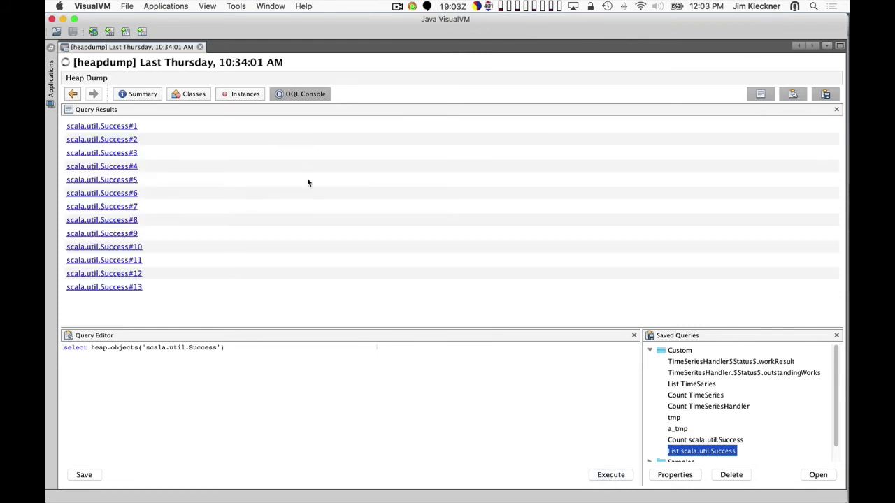
pyautogui.click(134, 193)
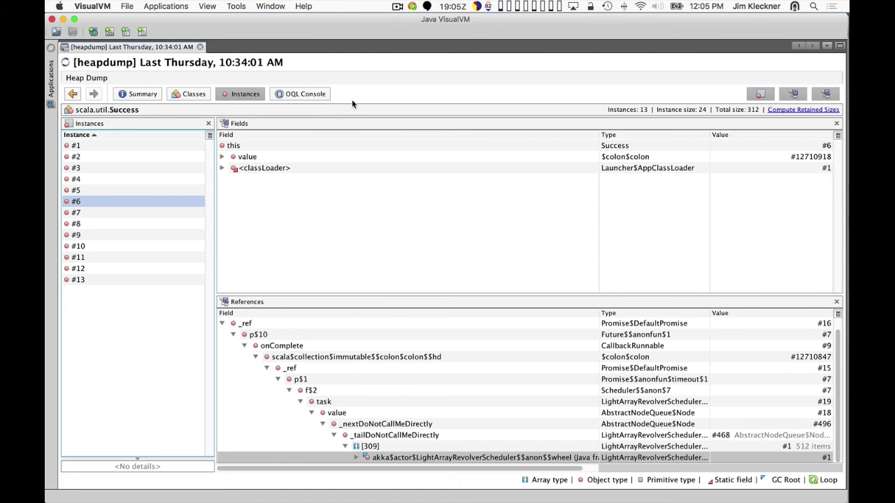
# Switch to IntelliJ IDEA and view the request-handling code in TimeSeriesHandler.scala.
pyautogui.press('super+Tab')
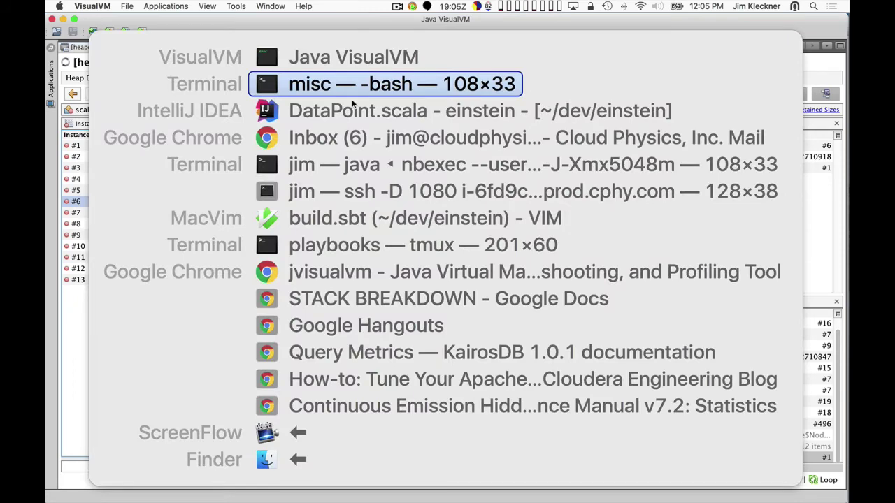
pyautogui.press('super+Tab')
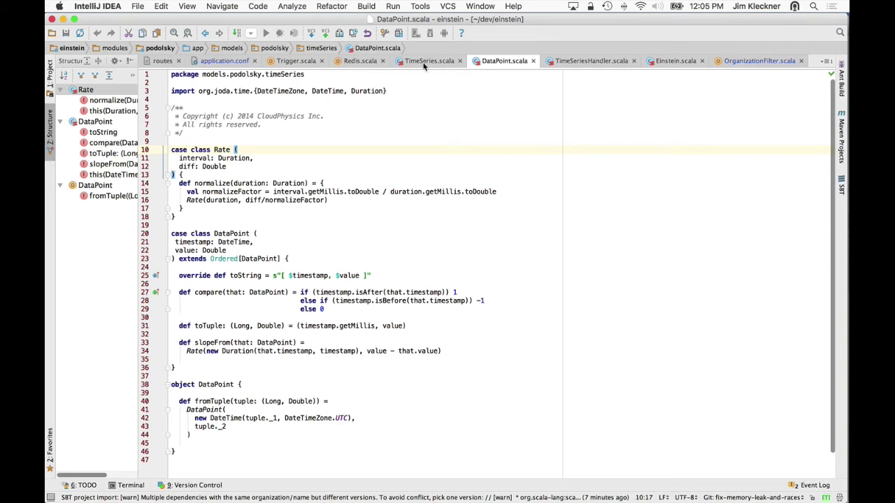
pyautogui.click(563, 62)
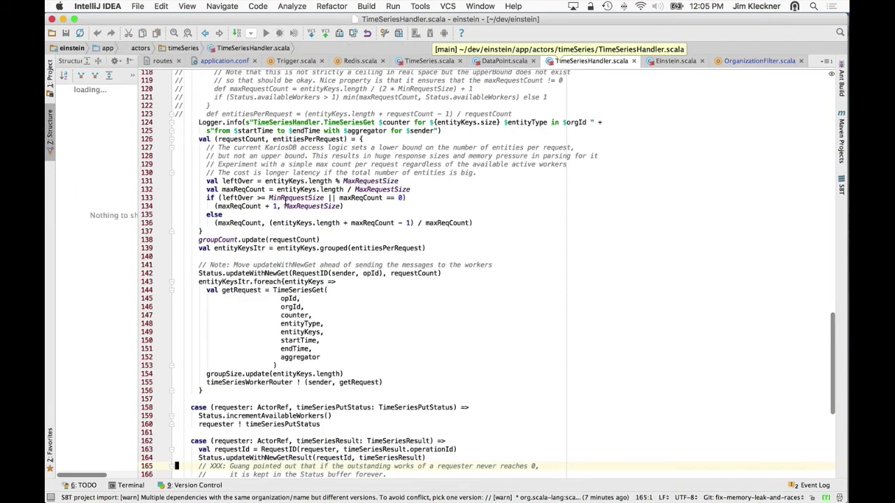
pyautogui.scroll(-6, 284, 198)
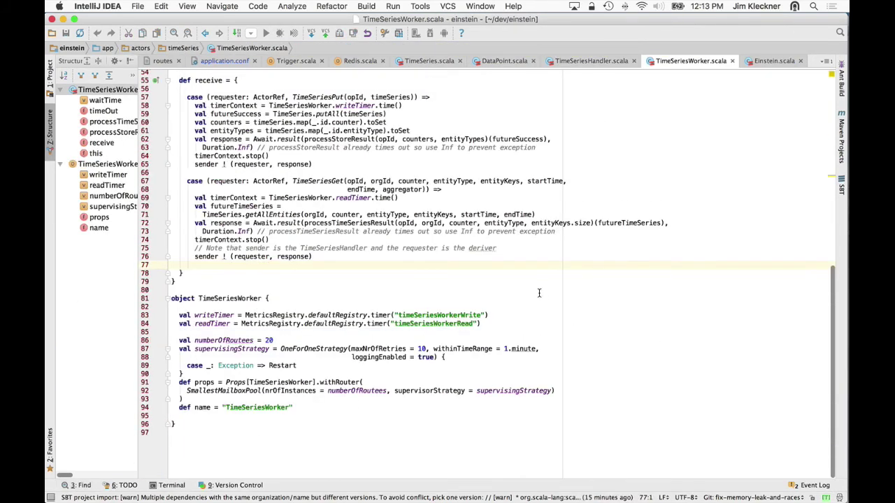
# Examine the TimeSeriesGet case in TimeSeriesWorker.scala, from the Await.result call to the line sending the response.
pyautogui.click(285, 248)
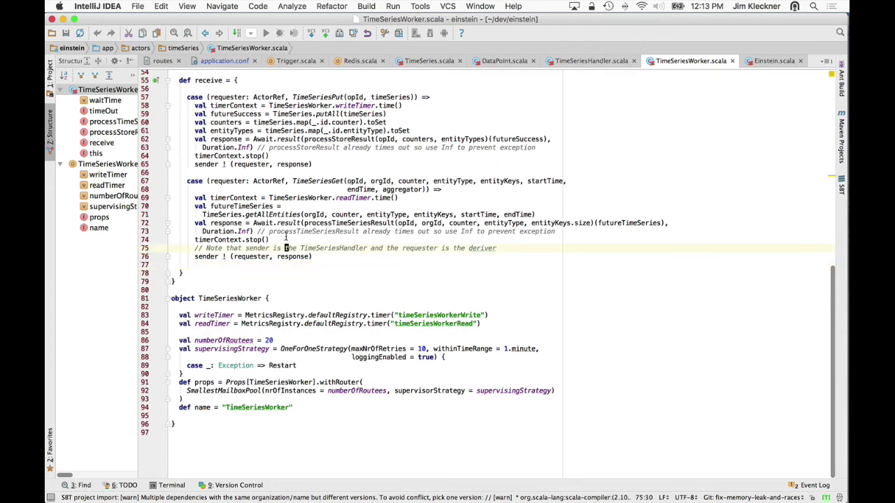
pyautogui.click(281, 223)
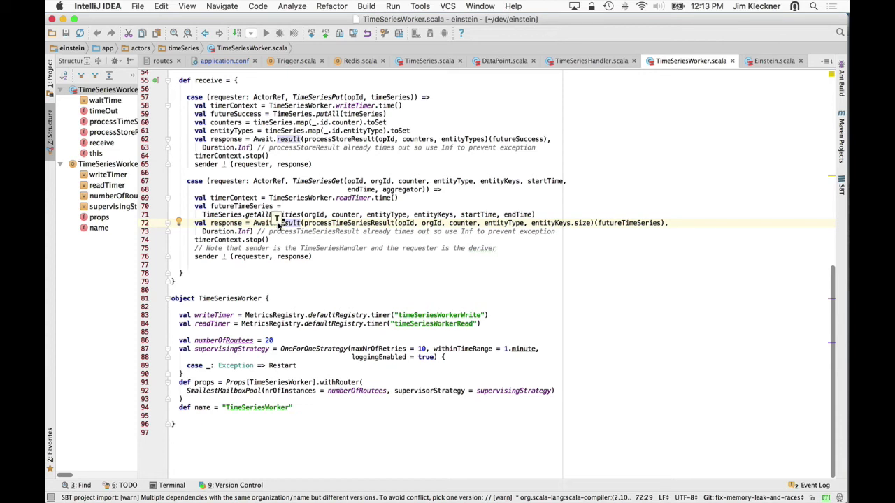
pyautogui.click(267, 240)
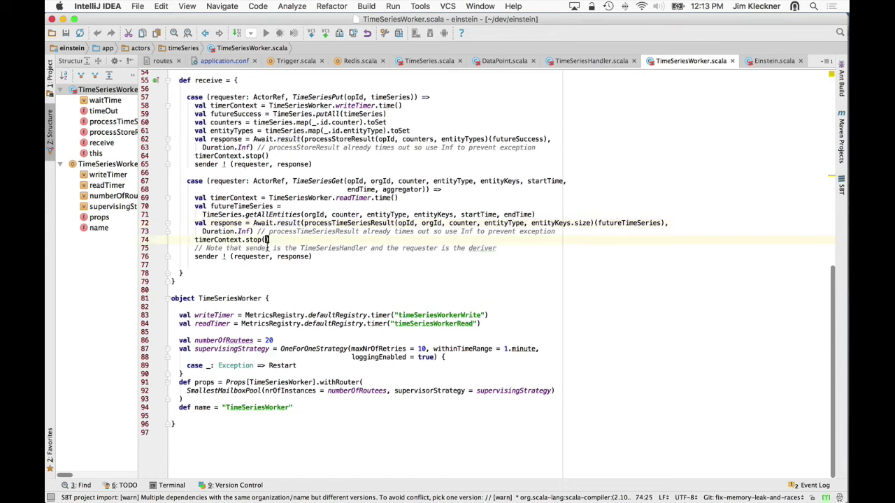
pyautogui.click(270, 248)
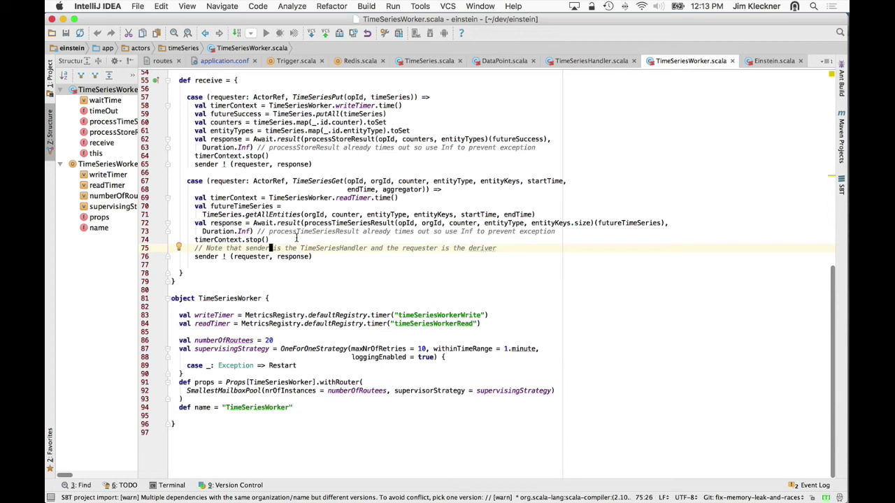
pyautogui.click(329, 253)
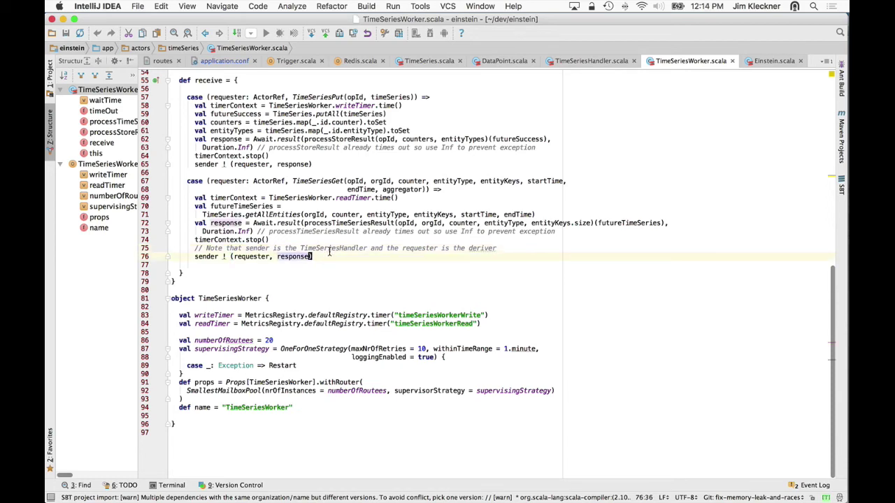
# Switch to the tmux Terminal window and highlight the removed waitTime + 5.seconds timeout and its comment in the TimeSeriesWorker.scala diff.
pyautogui.press('super+Tab')
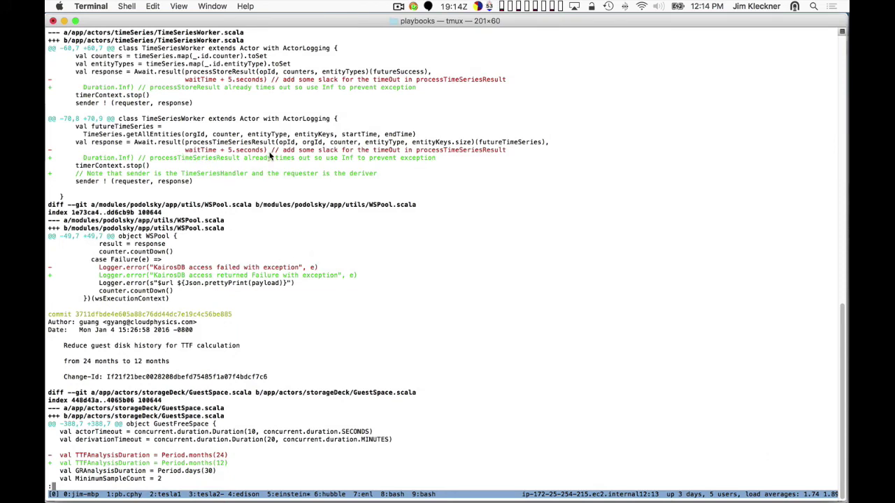
pyautogui.moveTo(267, 149); pyautogui.dragTo(46, 142)
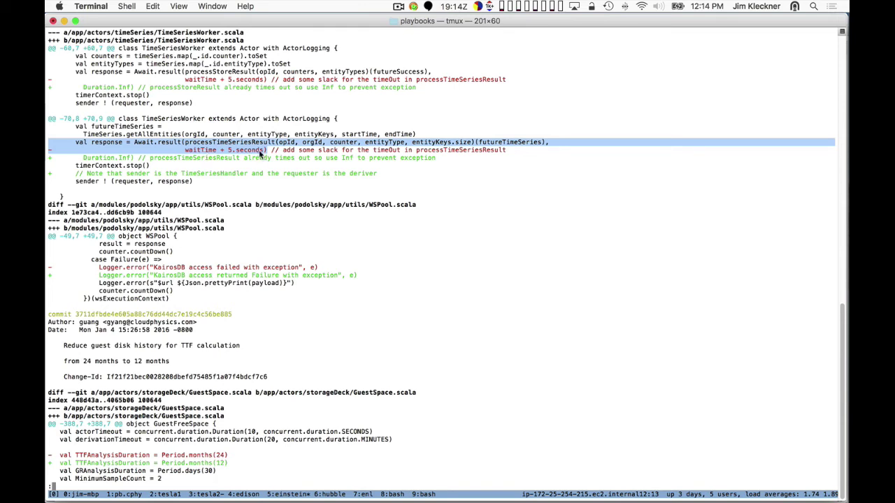
pyautogui.moveTo(272, 150); pyautogui.dragTo(513, 154)
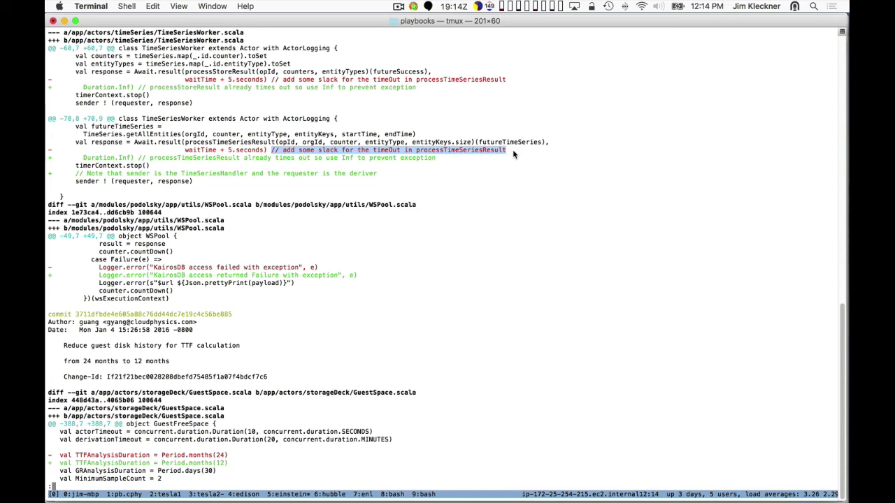
pyautogui.click(505, 144)
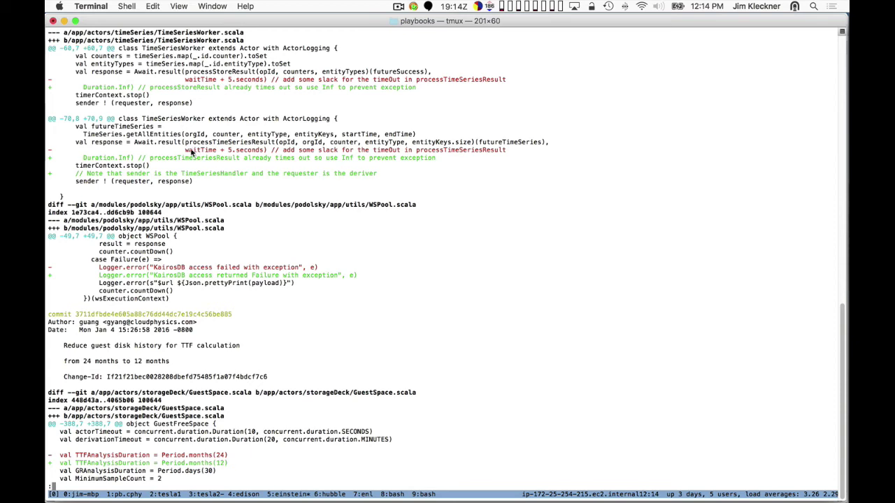
pyautogui.moveTo(185, 151); pyautogui.dragTo(264, 151)
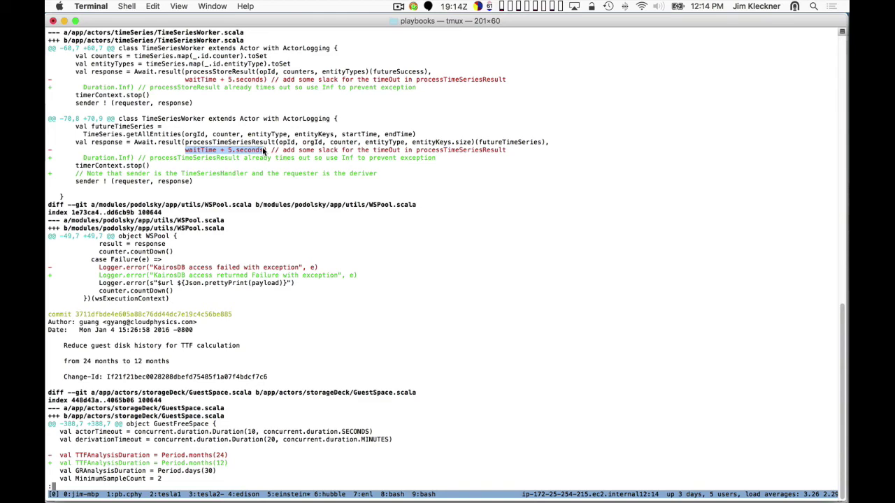
# Return to TimeSeriesWorker.scala in IntelliJ IDEA and highlight the comment explaining Duration.Inf in the TimeSeriesGet case.
pyautogui.press('super+Tab')
pyautogui.click(294, 222)
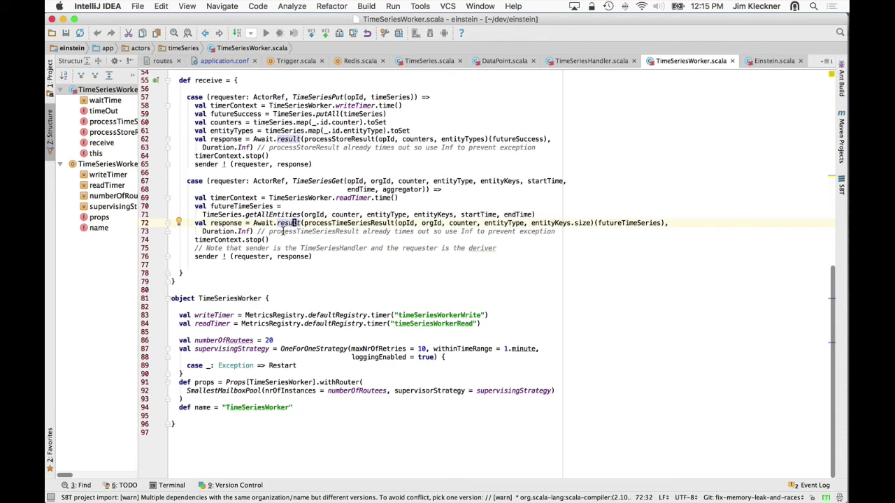
pyautogui.moveTo(268, 232); pyautogui.dragTo(558, 233)
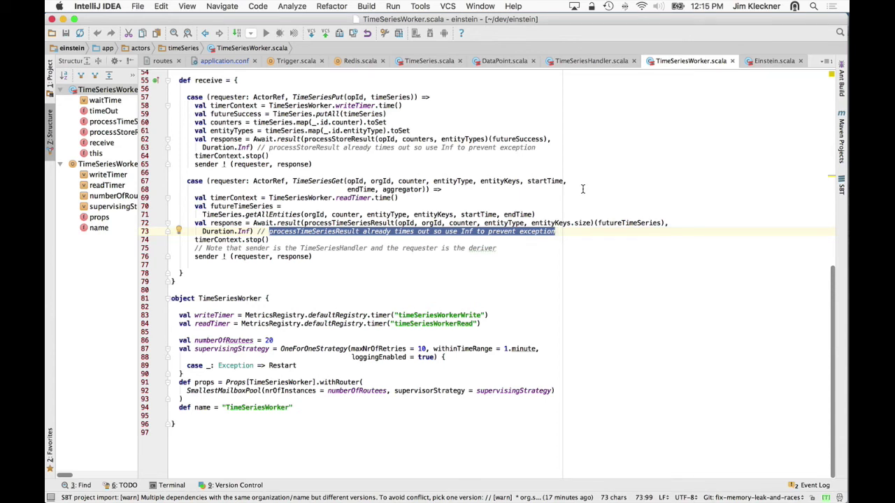
# Go to the definition of Await.result, examine its declared exceptions, and return to TimeSeriesWorker.scala.
pyautogui.click(290, 223)
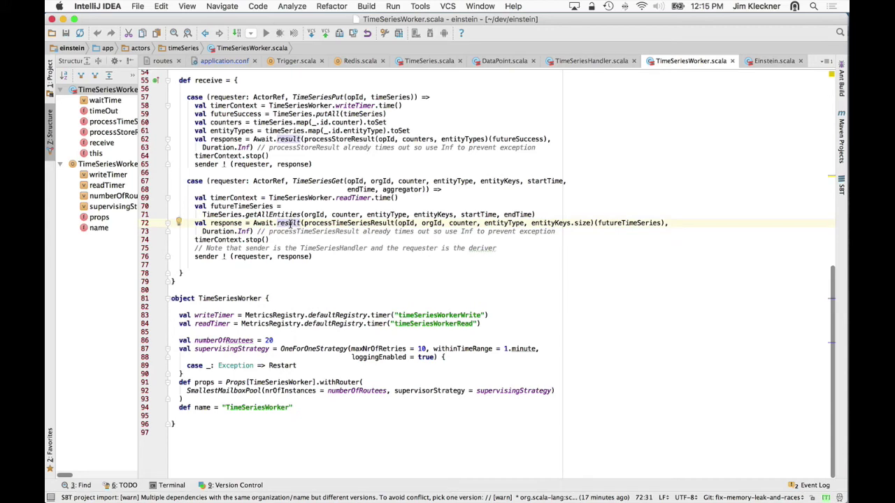
pyautogui.keyDown('super'); pyautogui.click(290, 223); pyautogui.keyUp('super')
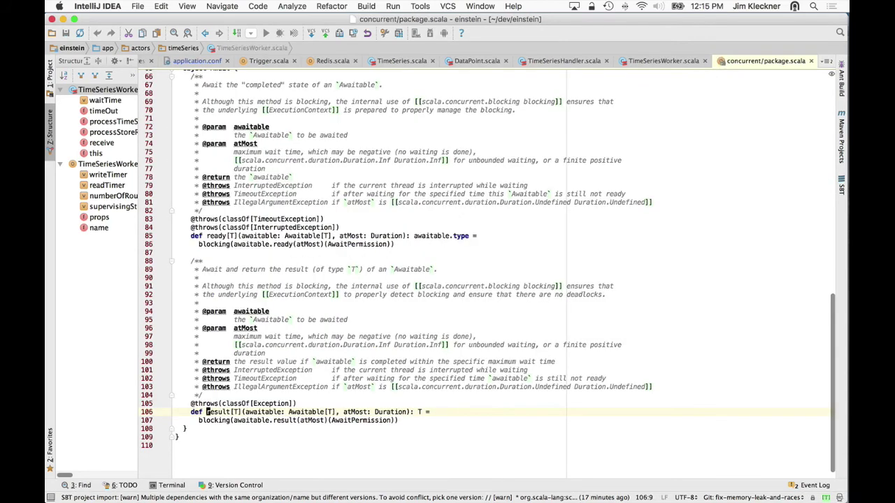
pyautogui.click(274, 219)
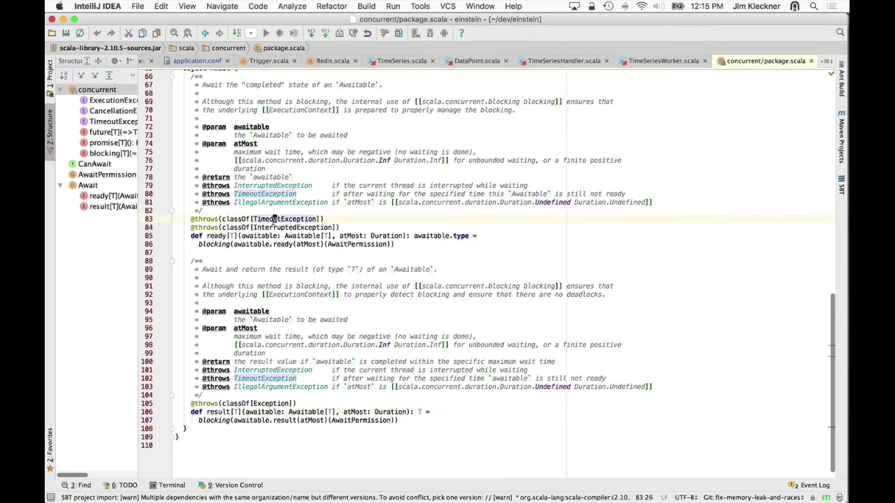
pyautogui.click(207, 411)
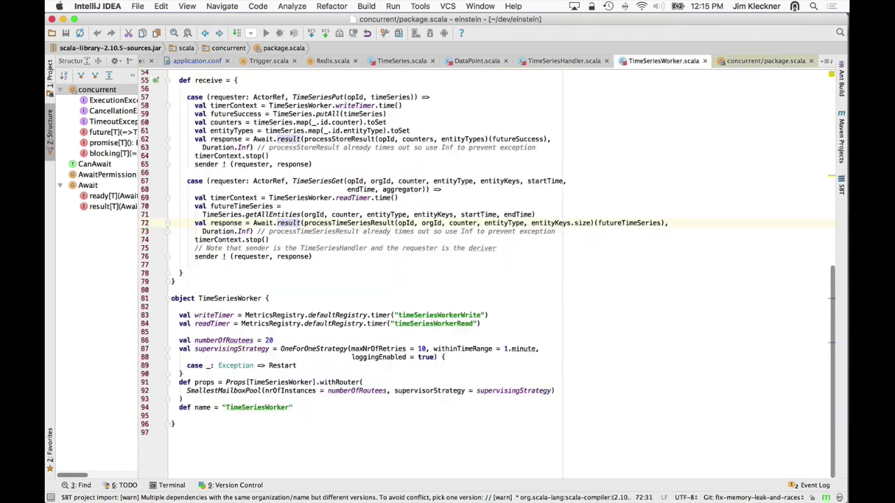
pyautogui.press('super+bracketleft')
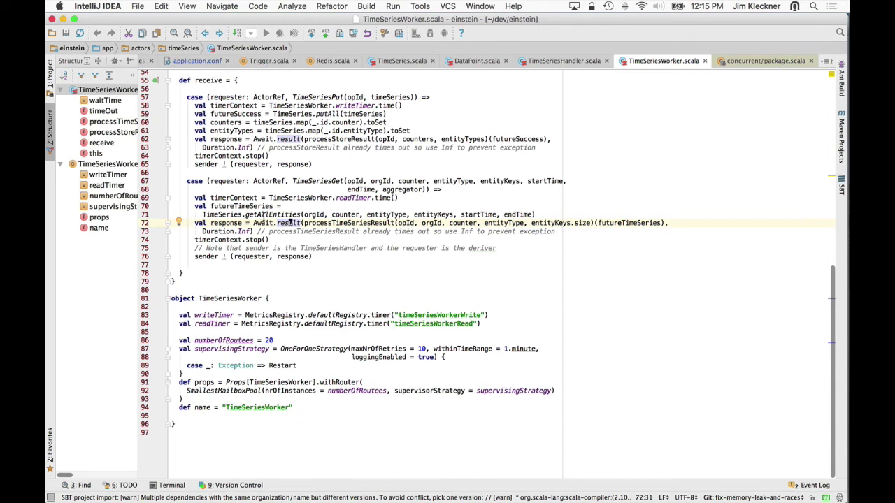
# Check the type of futureTimeSeries, and highlight the line sending the response and the Await.result lines in the TimeSeriesGet case.
pyautogui.moveTo(264, 207)
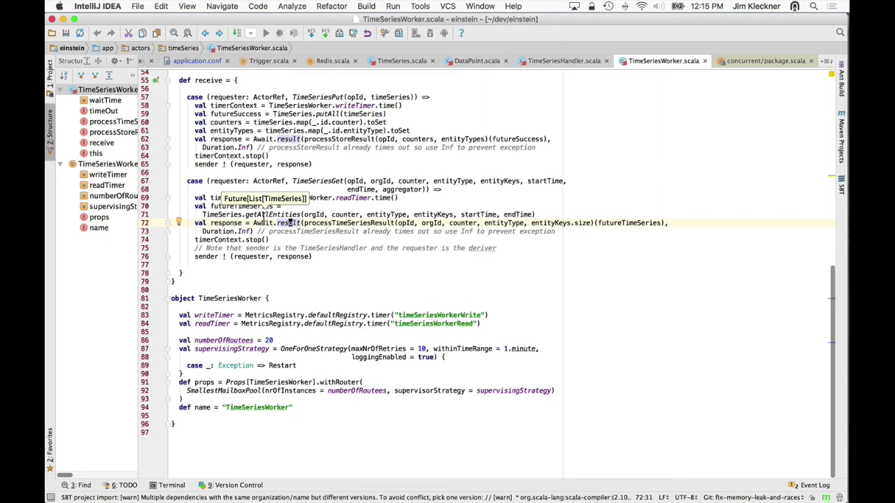
pyautogui.click(345, 257)
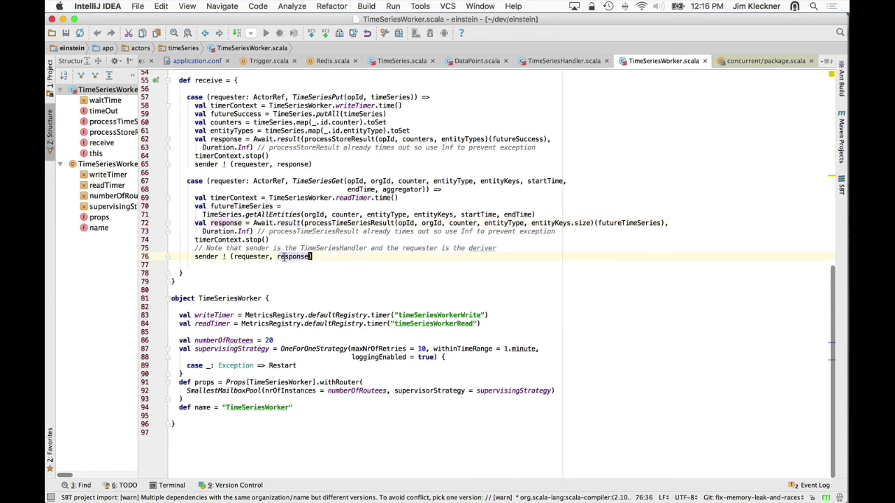
pyautogui.moveTo(195, 257); pyautogui.dragTo(324, 253)
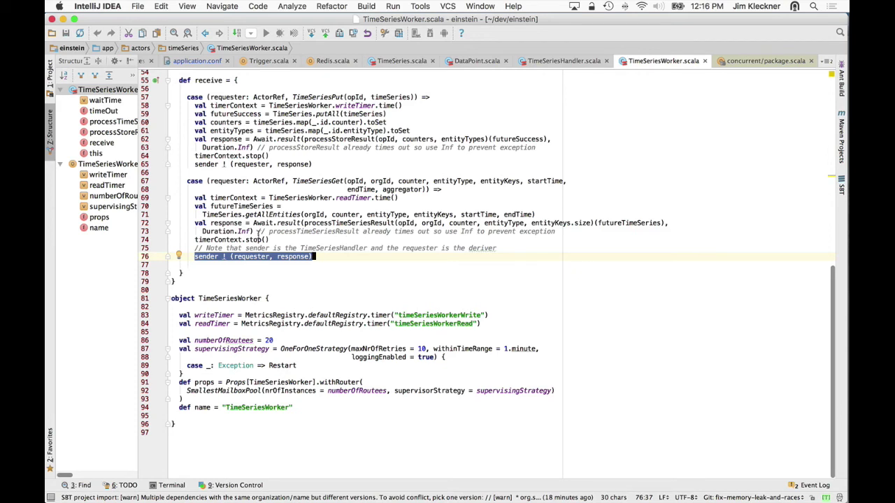
pyautogui.click(258, 240)
pyautogui.moveTo(258, 240); pyautogui.dragTo(191, 223)
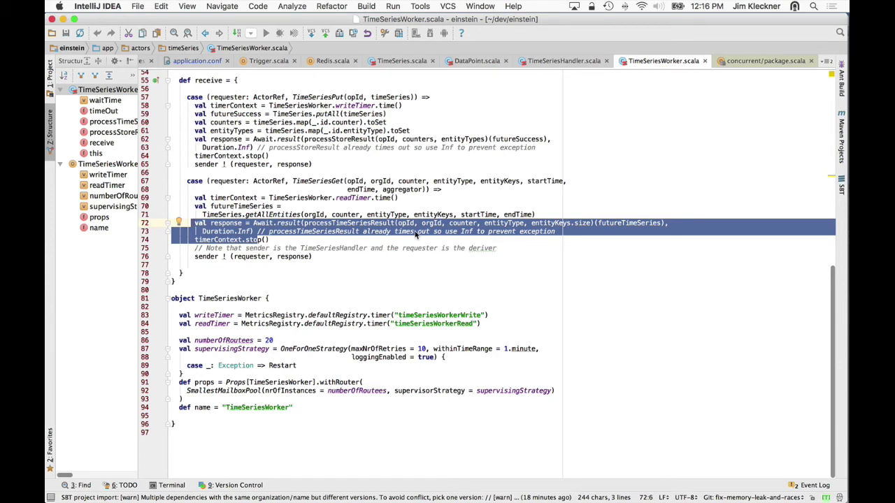
# Highlight the lines from timerContext.stop() through sending the response in the TimeSeriesGet case, and go to the definition of processTimeSeriesResult.
pyautogui.moveTo(312, 257); pyautogui.dragTo(172, 240)
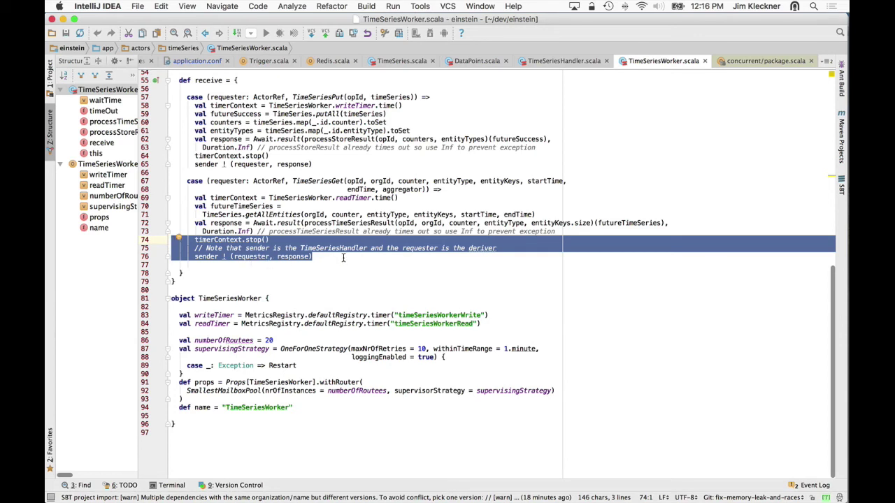
pyautogui.click(324, 231)
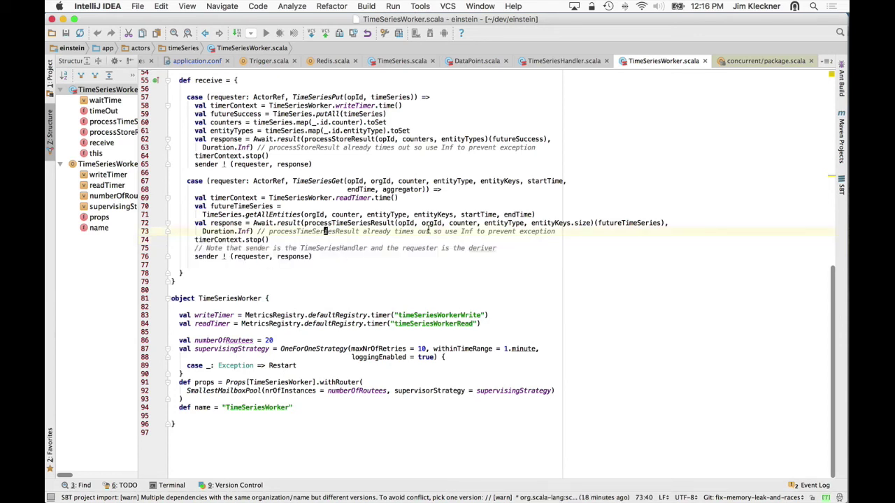
pyautogui.click(354, 222)
pyautogui.doubleClick(353, 223)
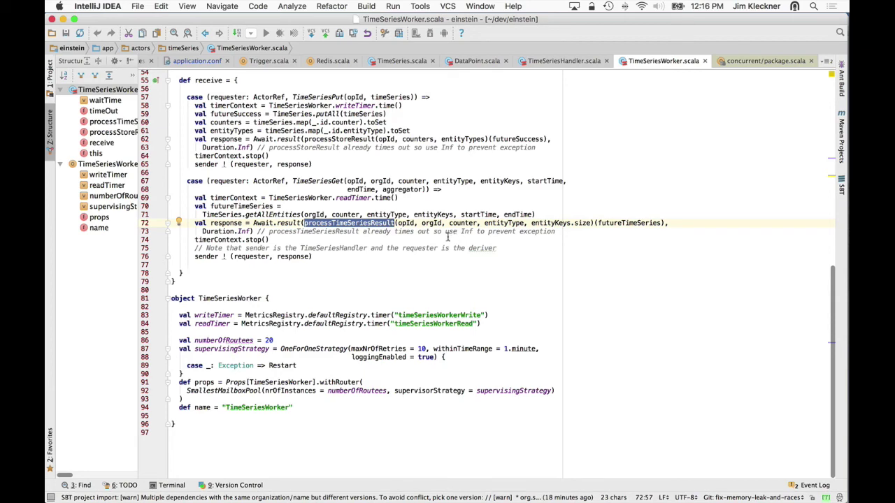
pyautogui.click(366, 224)
pyautogui.press('super+b')
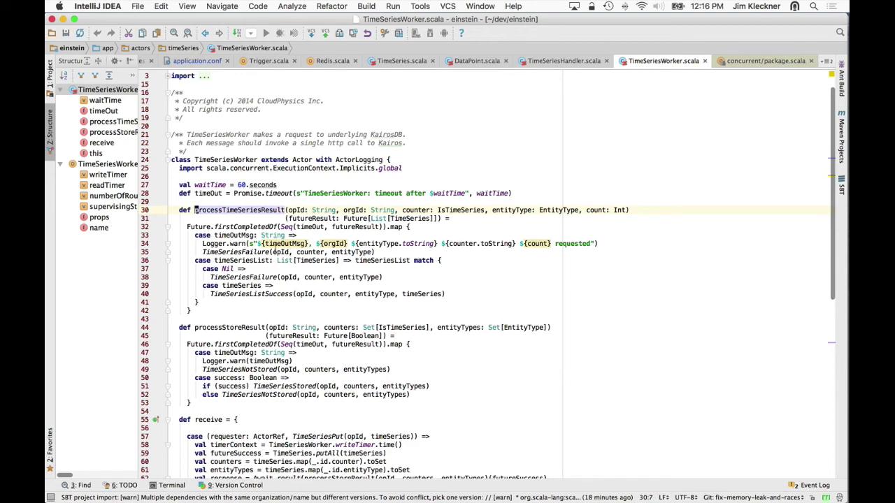
# Examine the Future.firstCompletedOf call and the timeOutMsg case with its Logger.warn and TimeSeriesFailure lines in processTimeSeriesResult.
pyautogui.click(258, 227)
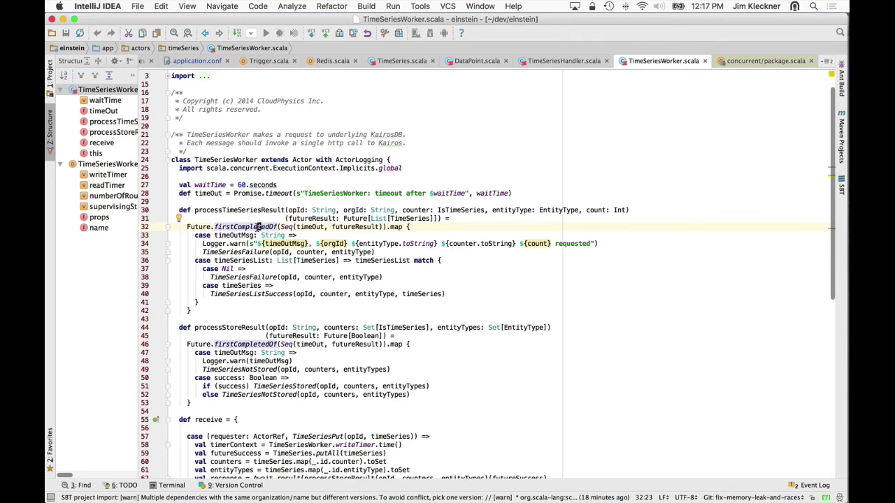
pyautogui.click(238, 235)
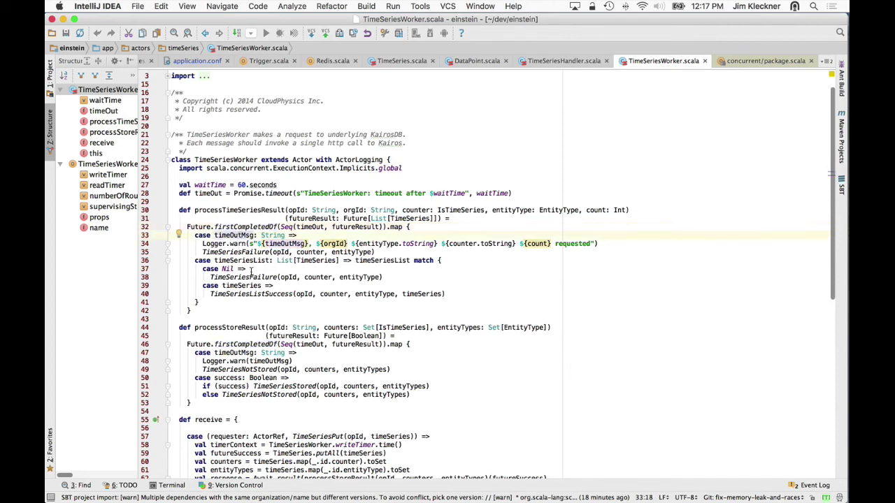
pyautogui.click(246, 243)
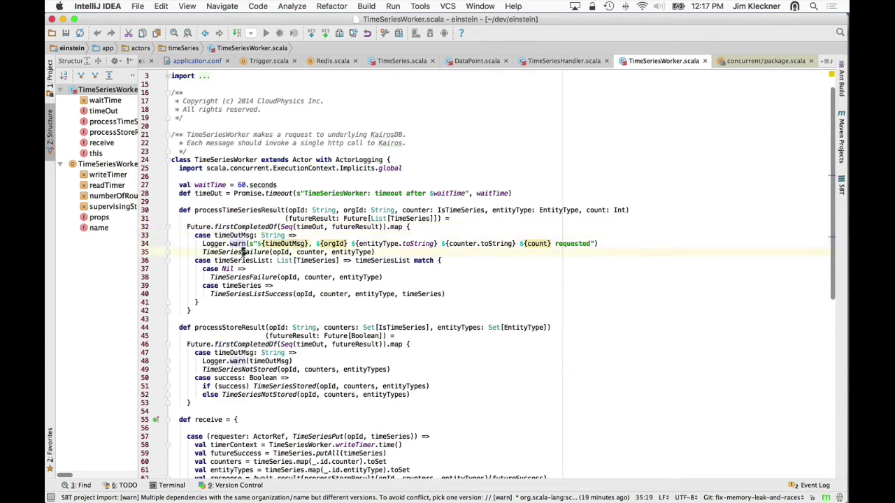
pyautogui.click(243, 251)
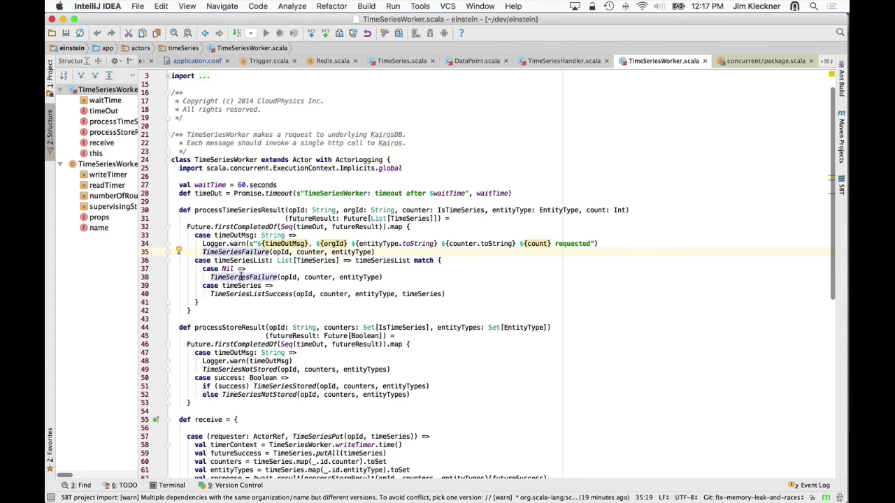